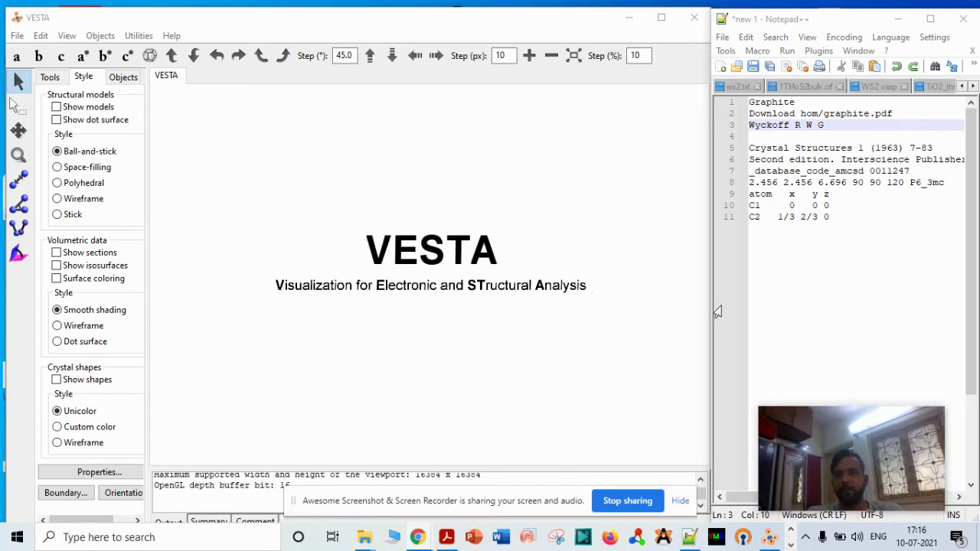
Create a new crystal structure and replace its title with 'Graphite'.
click(785, 217)
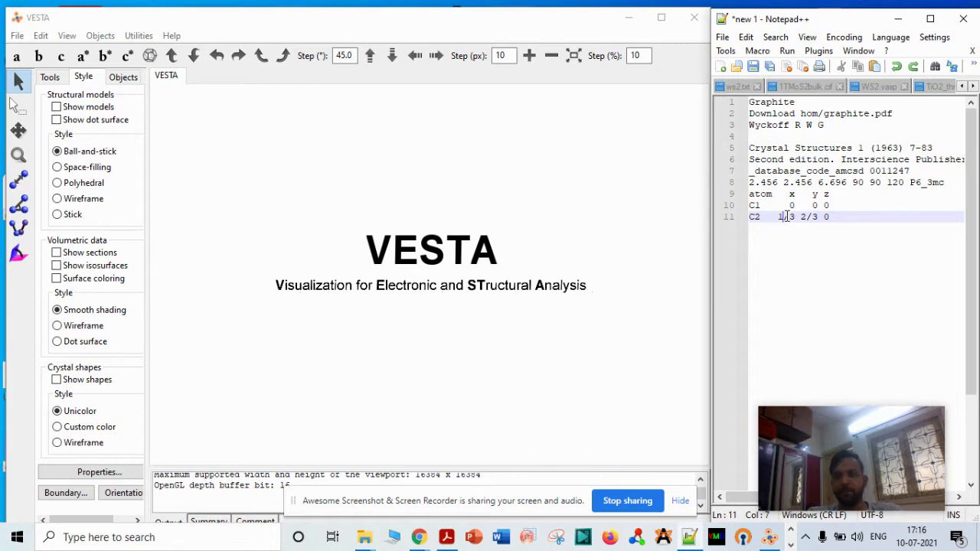
click(529, 29)
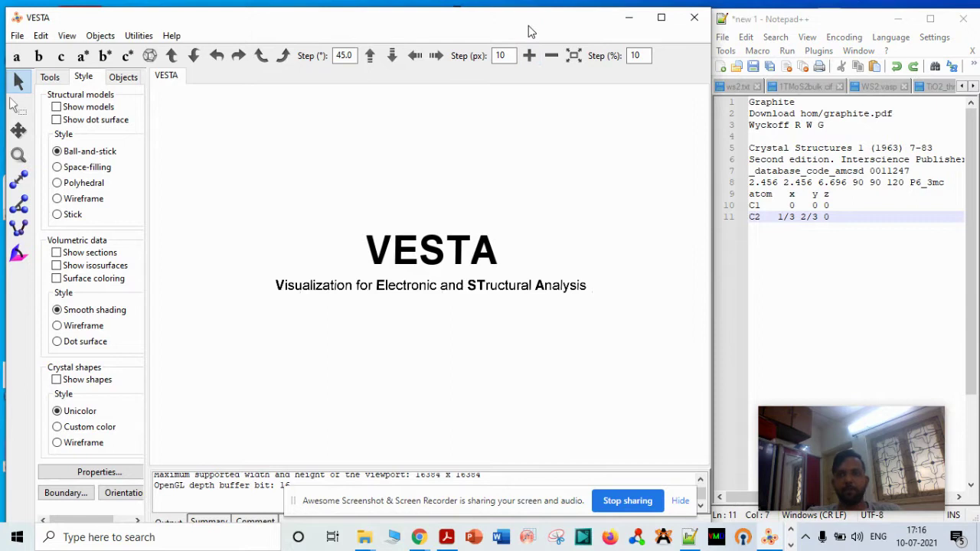
click(17, 36)
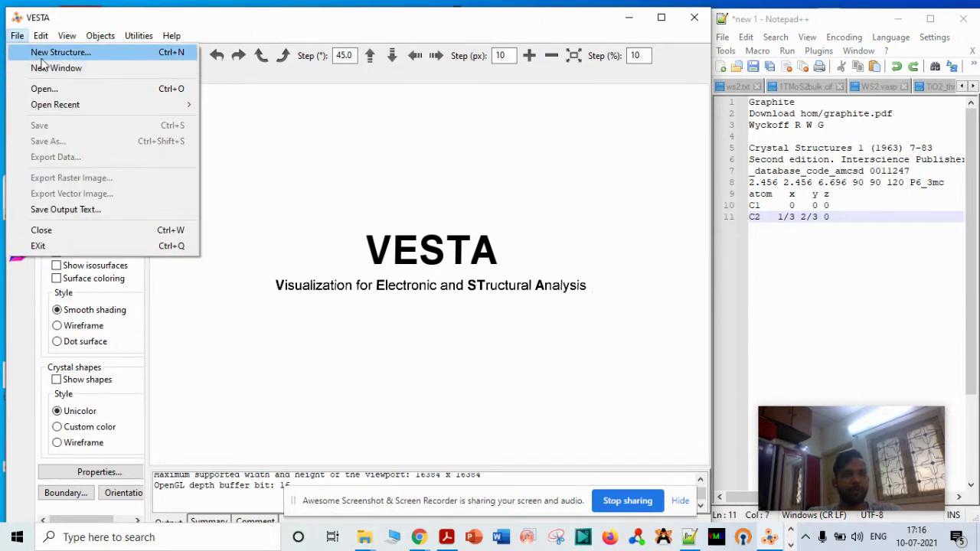
click(42, 55)
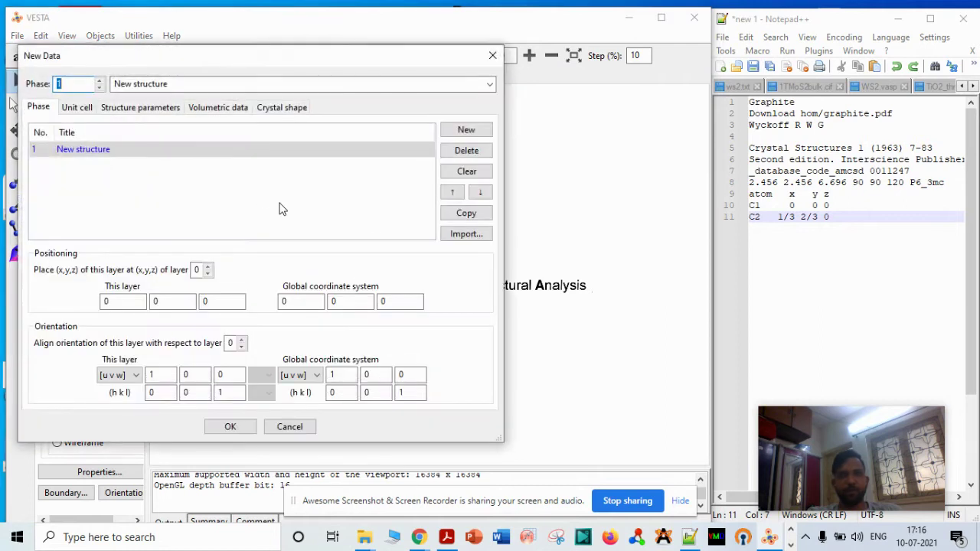
click(178, 85)
text(G)
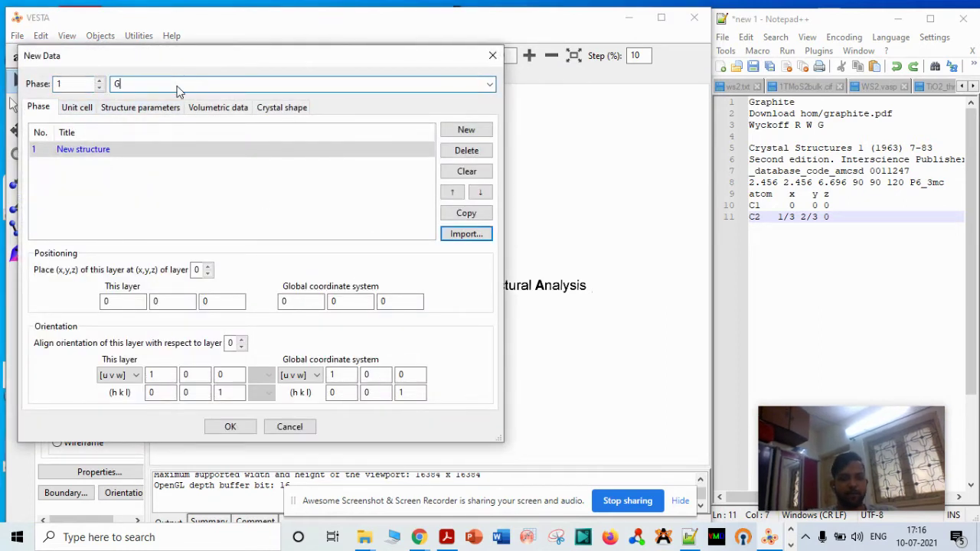
text(raphit)
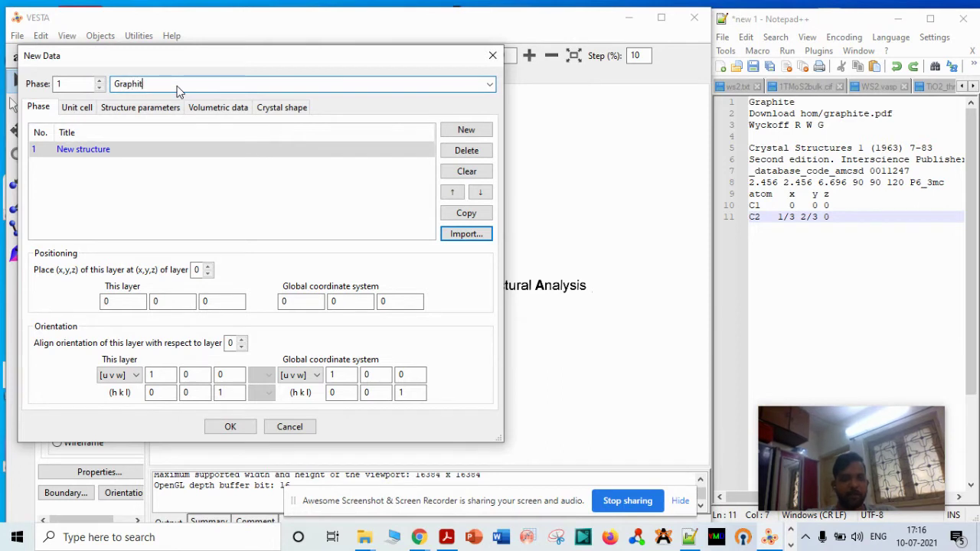
text(e)
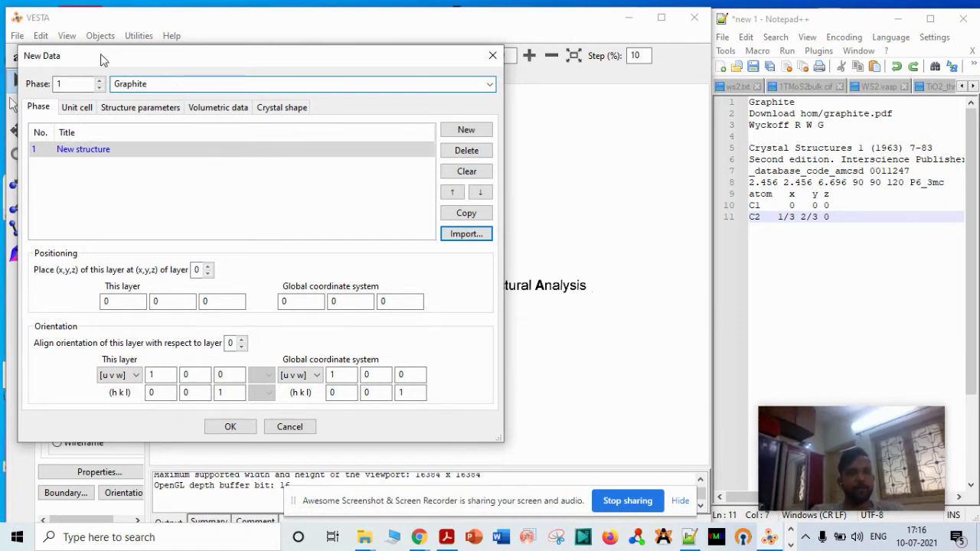
Choose the hexagonal crystal system with space group 186 P 63 m c.
click(79, 109)
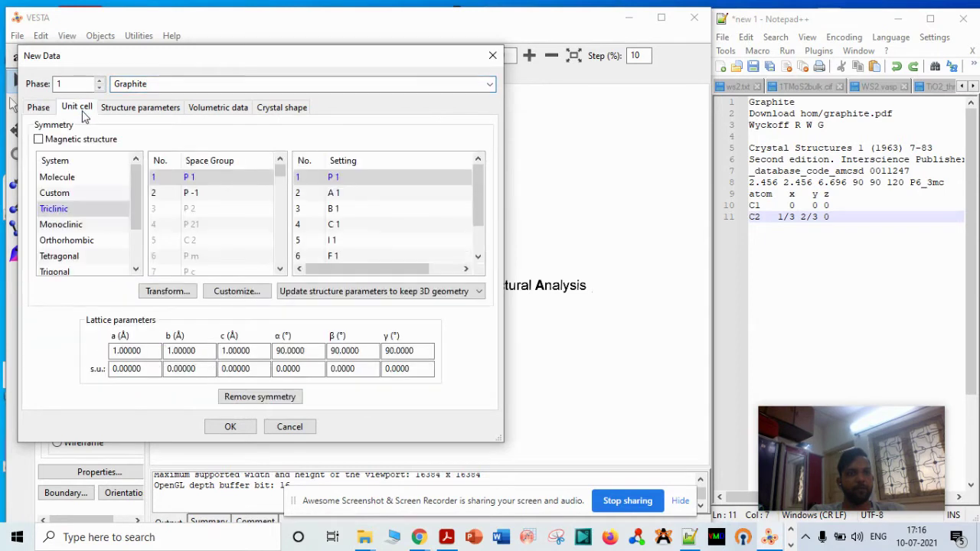
click(137, 259)
click(98, 241)
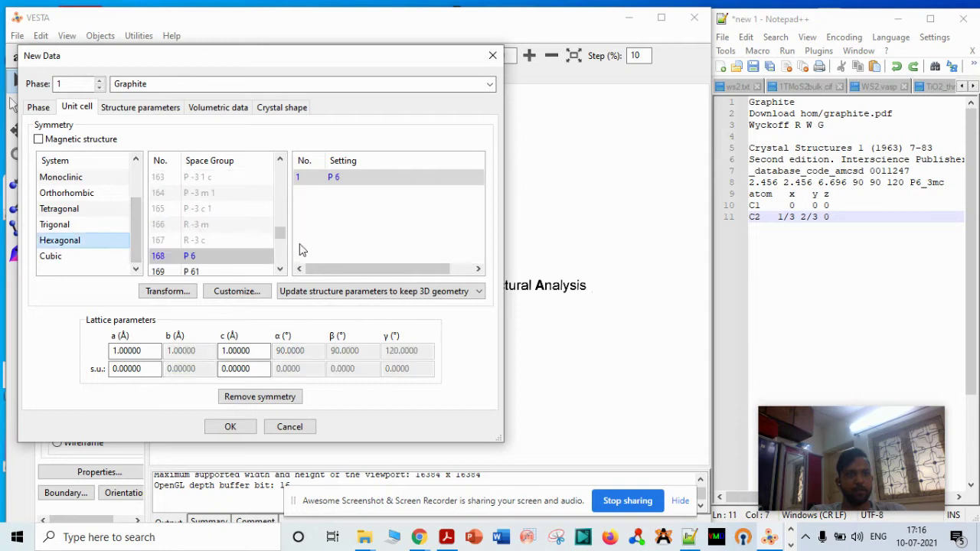
scroll(279, 255, down, 10)
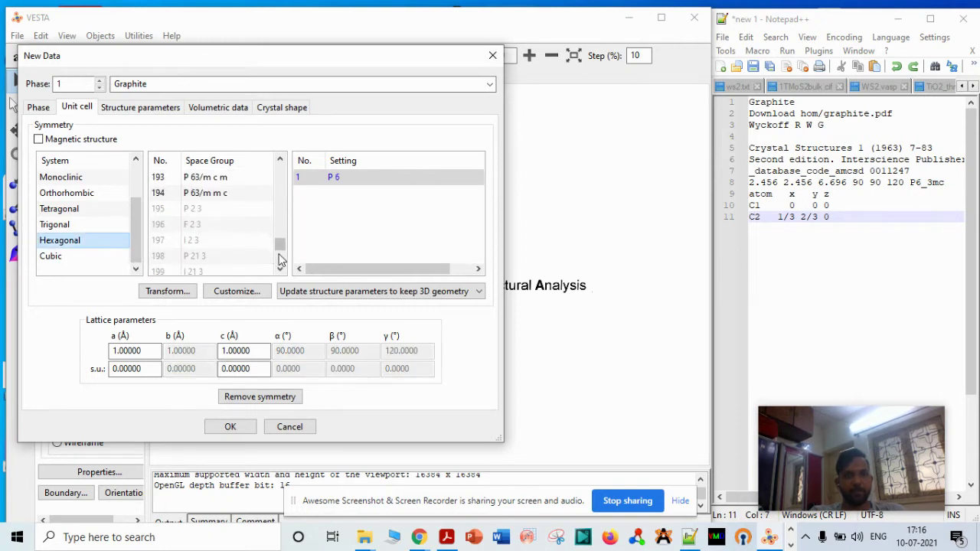
scroll(279, 228, up, 2)
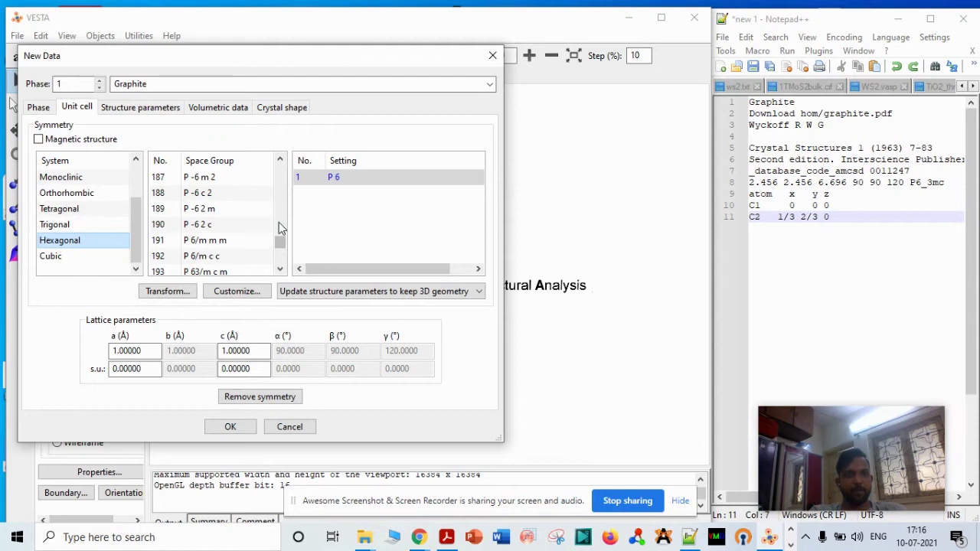
scroll(278, 227, up, 2)
click(218, 259)
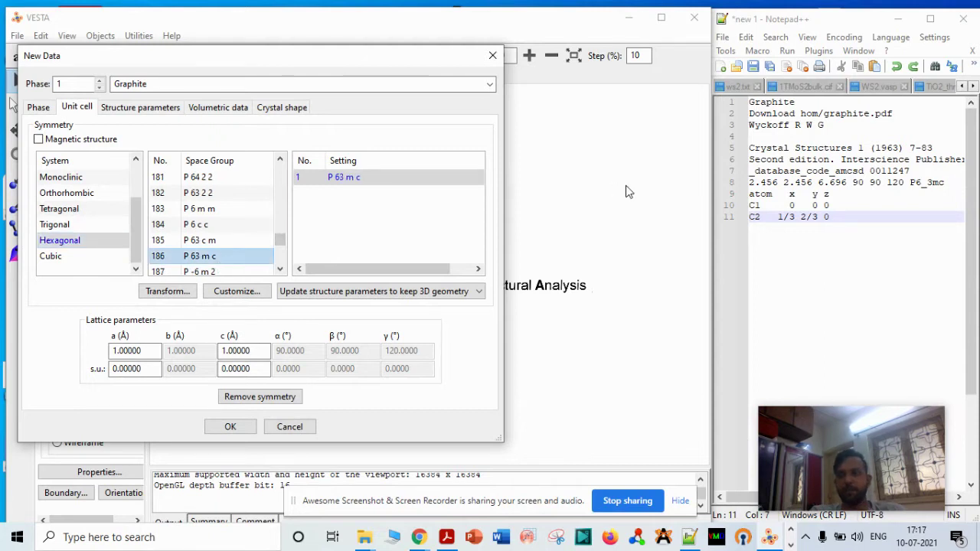
Set lattice constants a = 2.456 Å and c = 6.696 Å.
click(126, 351)
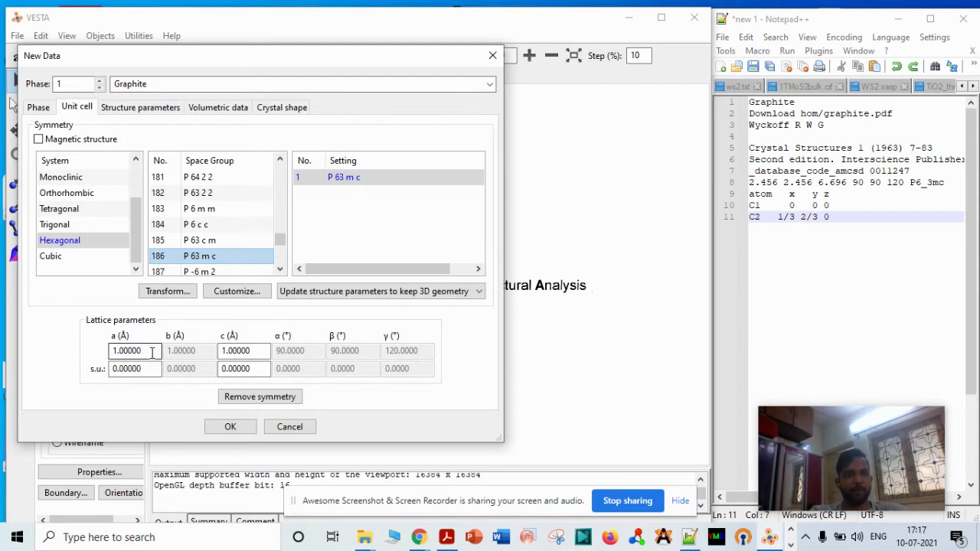
key(BackSpace)
key(BackSpace)
key(BackSpace)
key(BackSpace)
key(BackSpace)
key(BackSpace)
key(BackSpace)
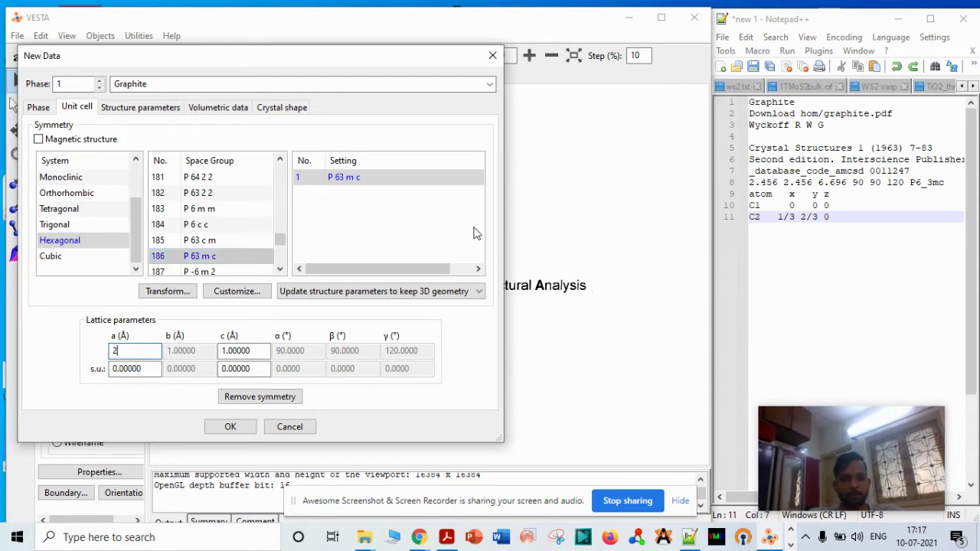
text(2.456)
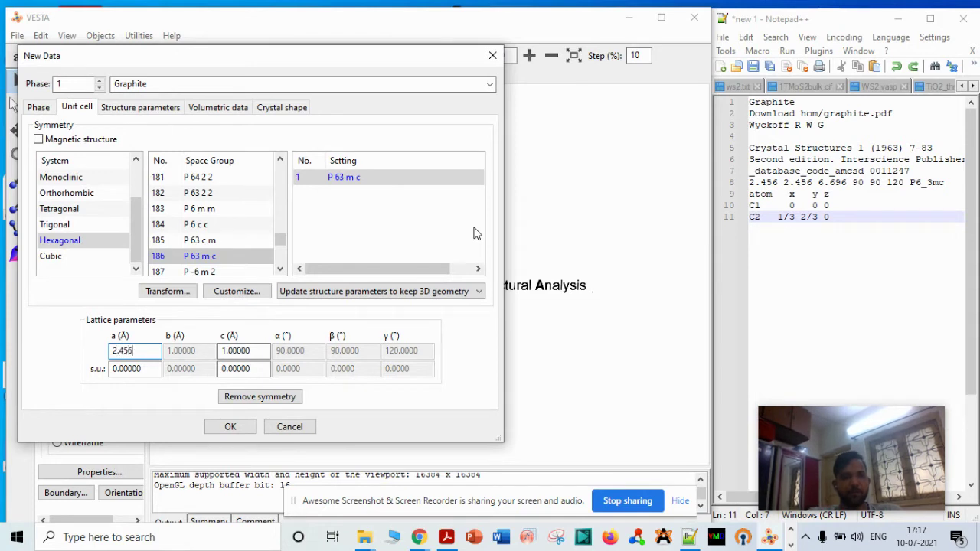
click(267, 352)
key(BackSpace)
key(BackSpace)
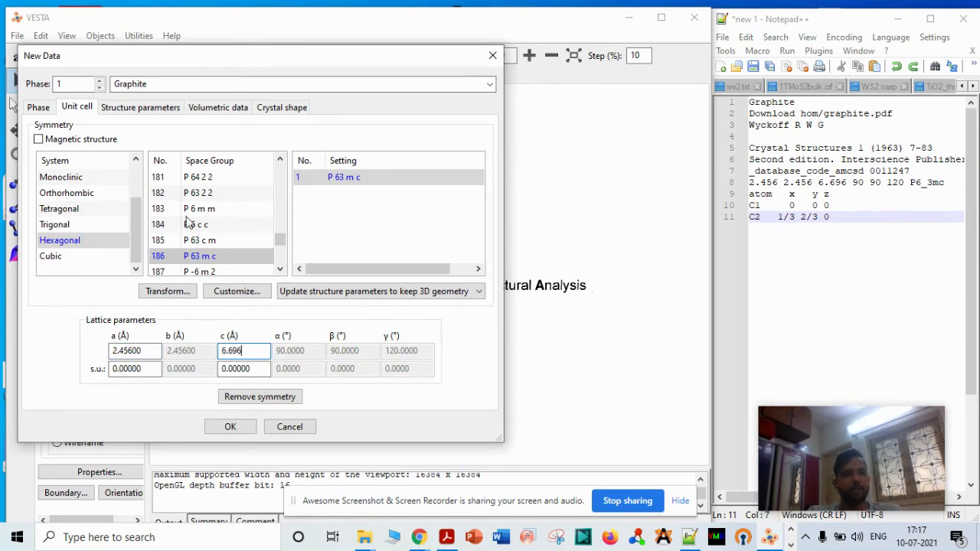
Add the first carbon site, C1, at the origin.
click(158, 108)
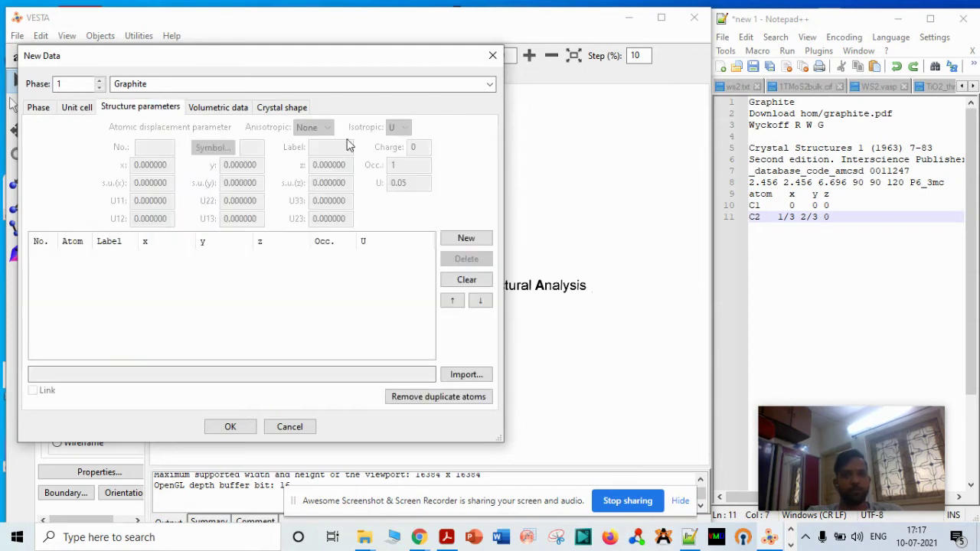
click(452, 238)
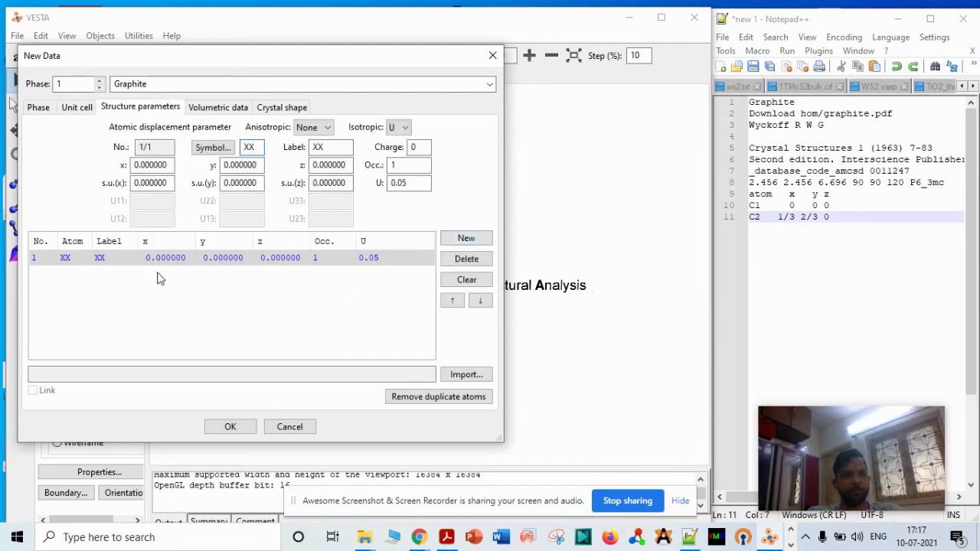
double_click(258, 147)
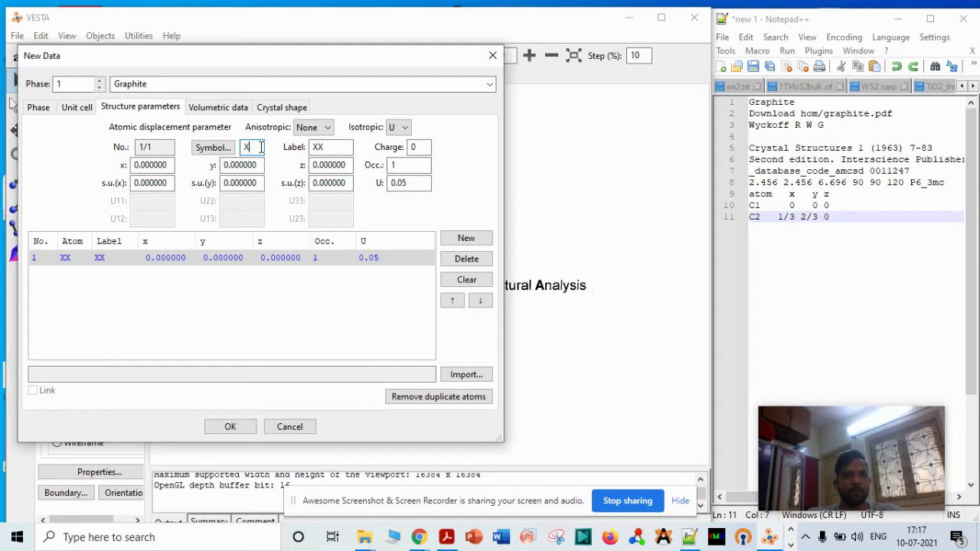
key(BackSpace)
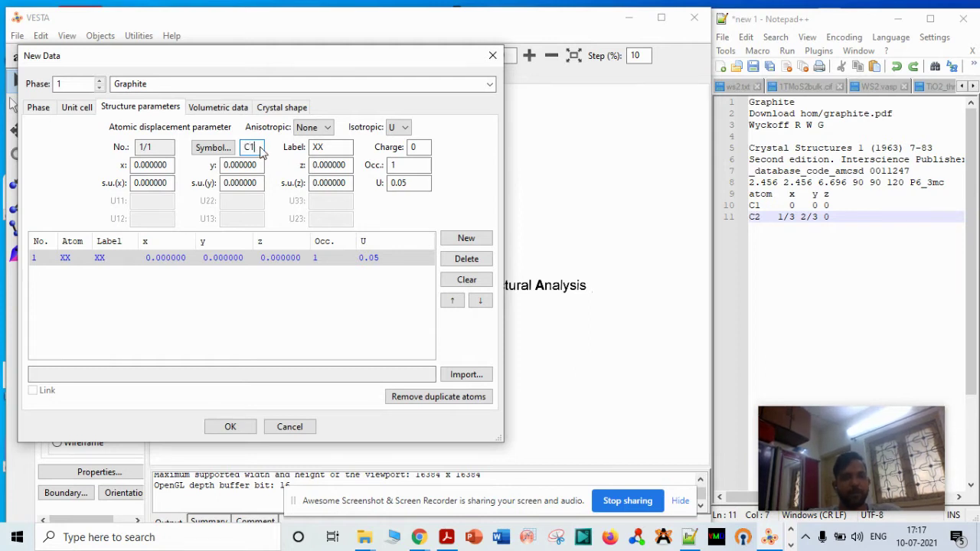
click(326, 146)
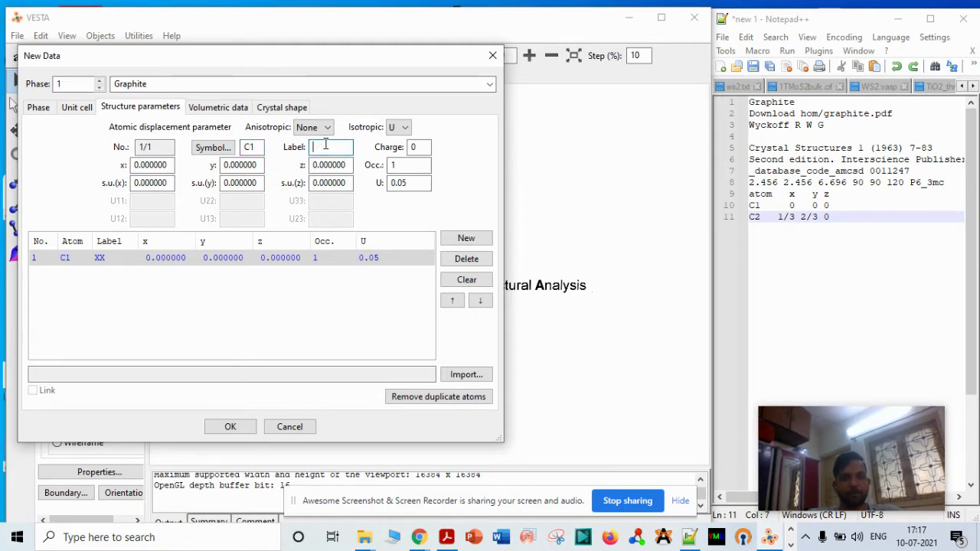
text(C1)
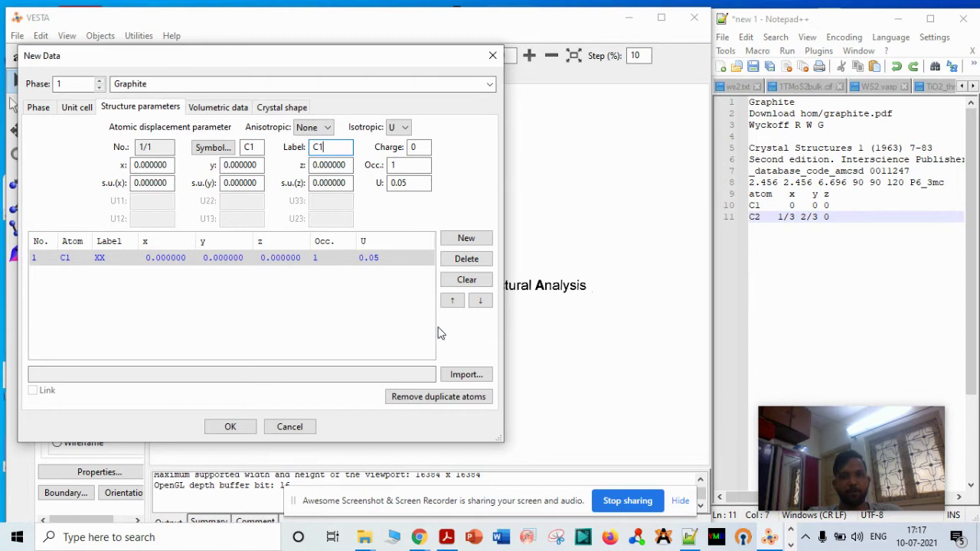
key(Tab)
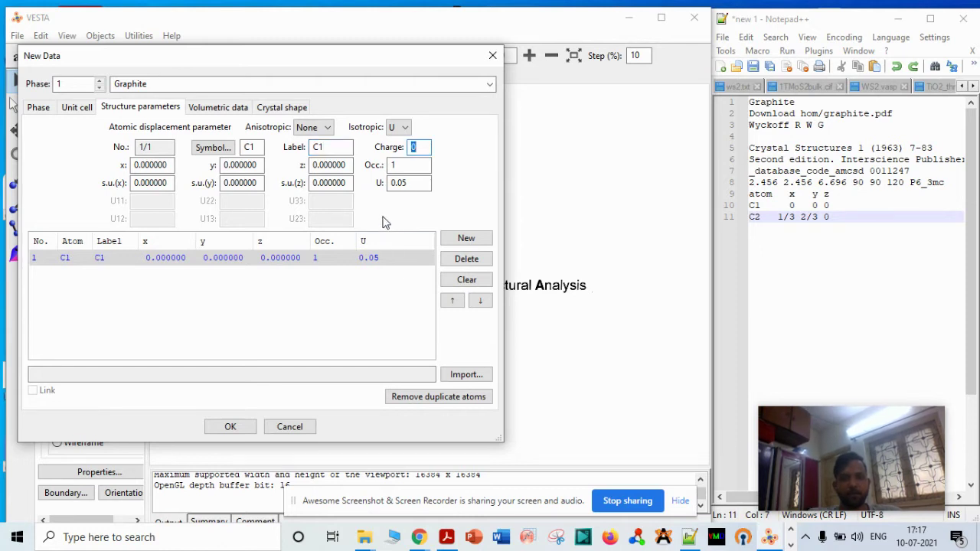
key(Tab)
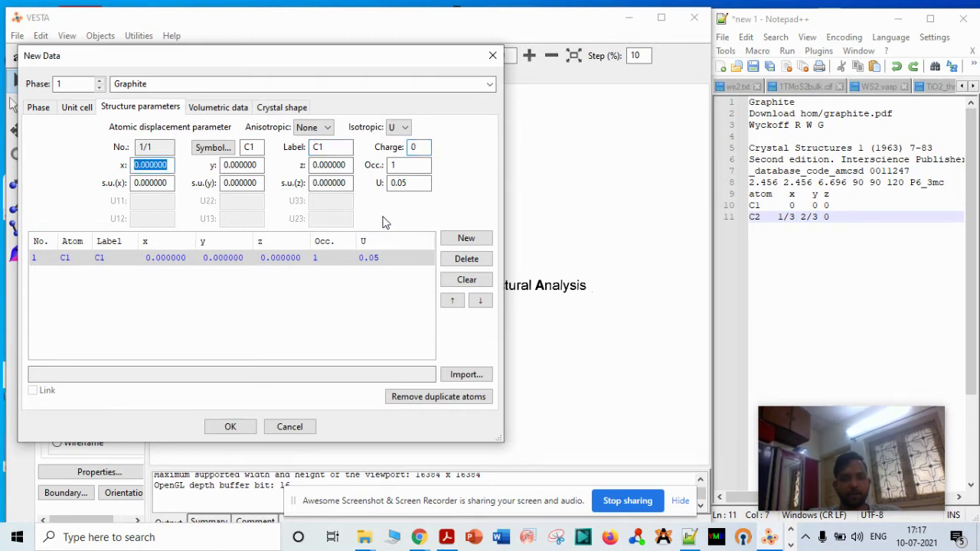
Add a second carbon site C2 at fractional coordinates 1/3, 2/3, 0.
click(461, 239)
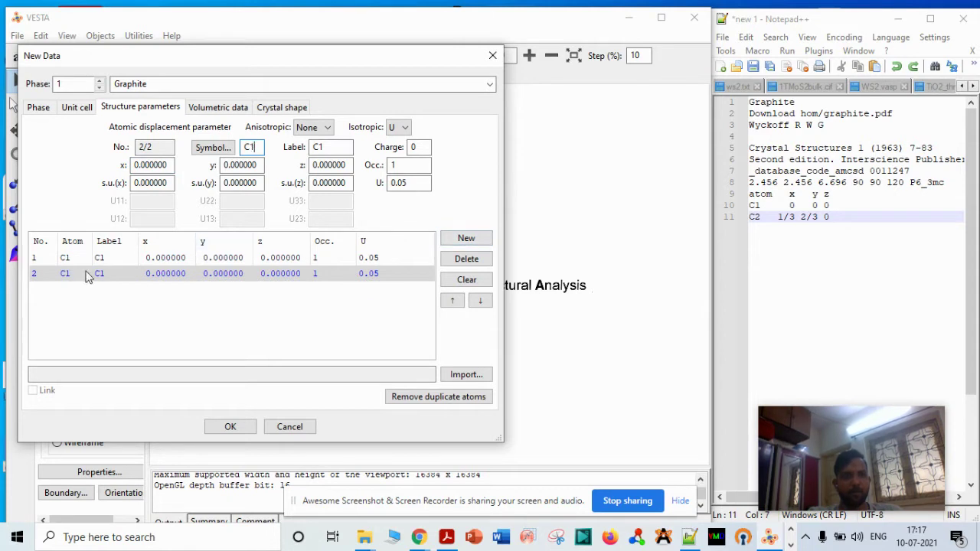
key(BackSpace)
text(2)
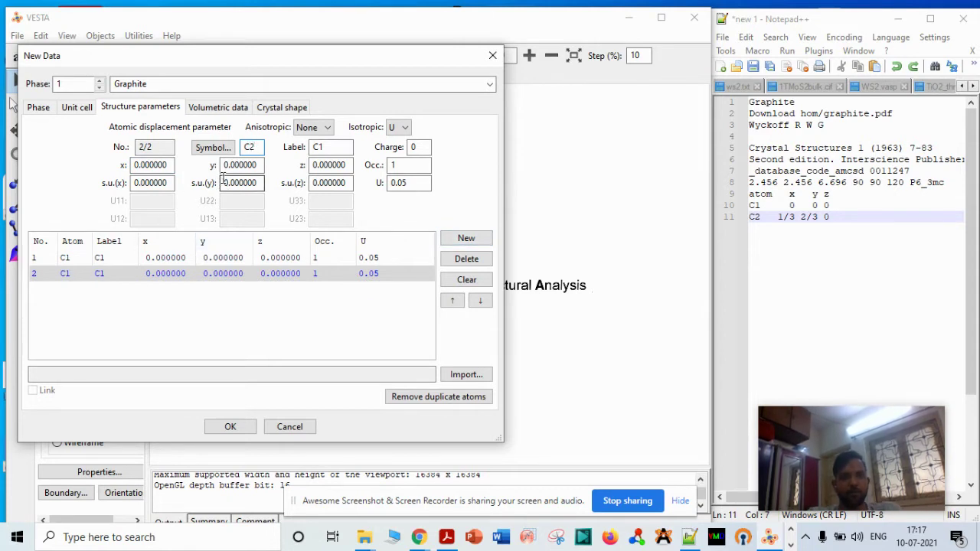
click(318, 147)
text(C2)
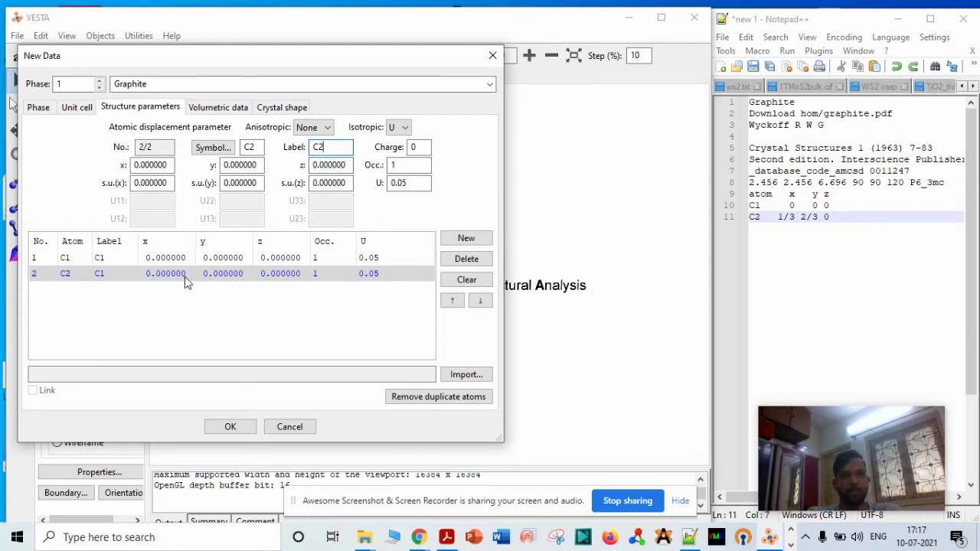
click(170, 164)
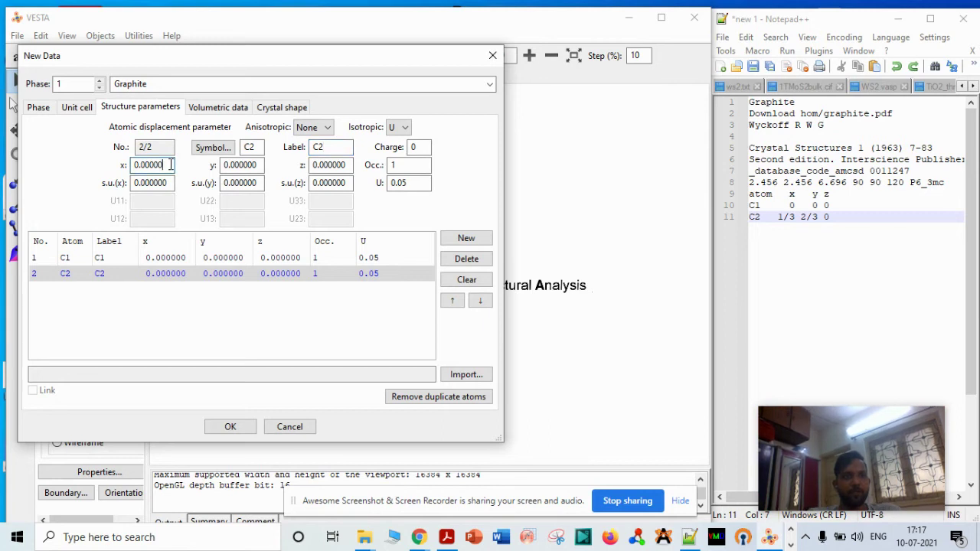
text(1/3)
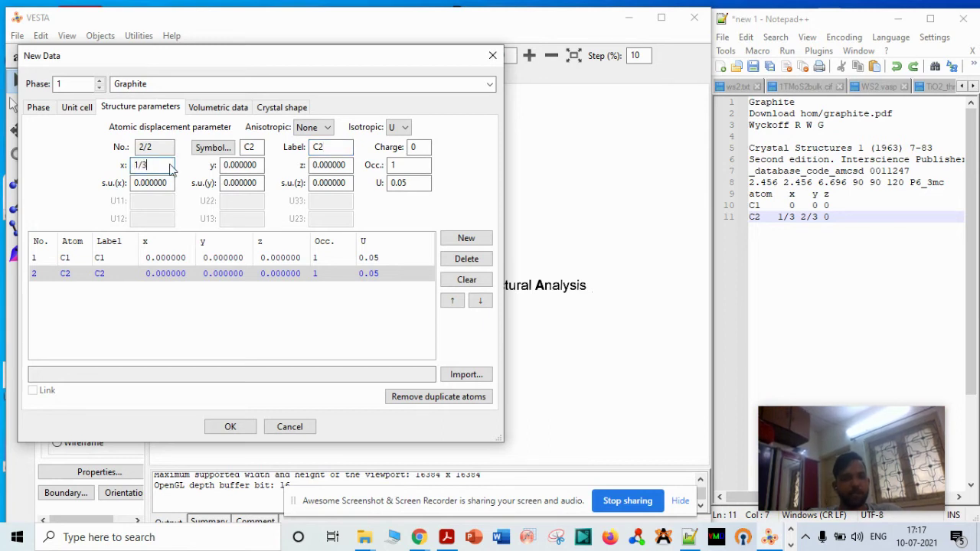
key(Tab)
text(2/3)
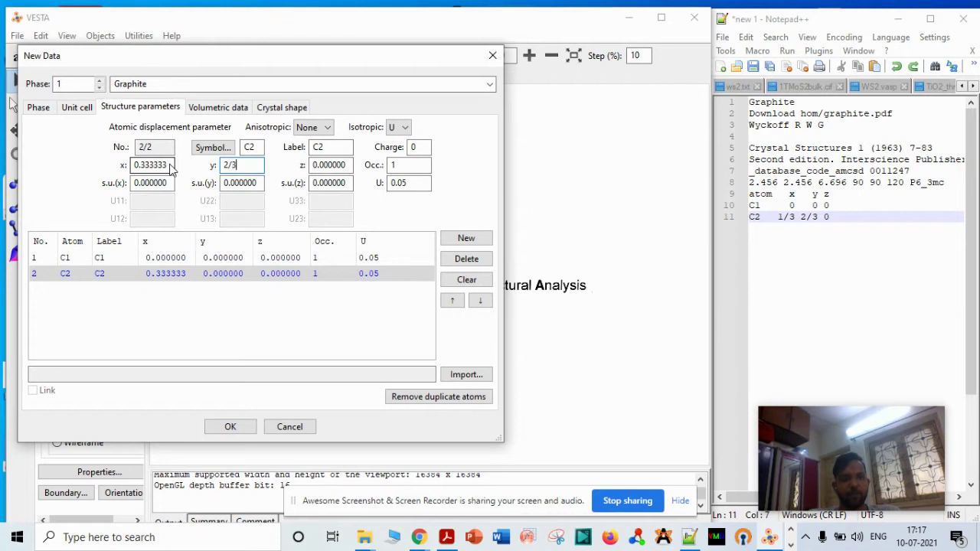
key(Tab)
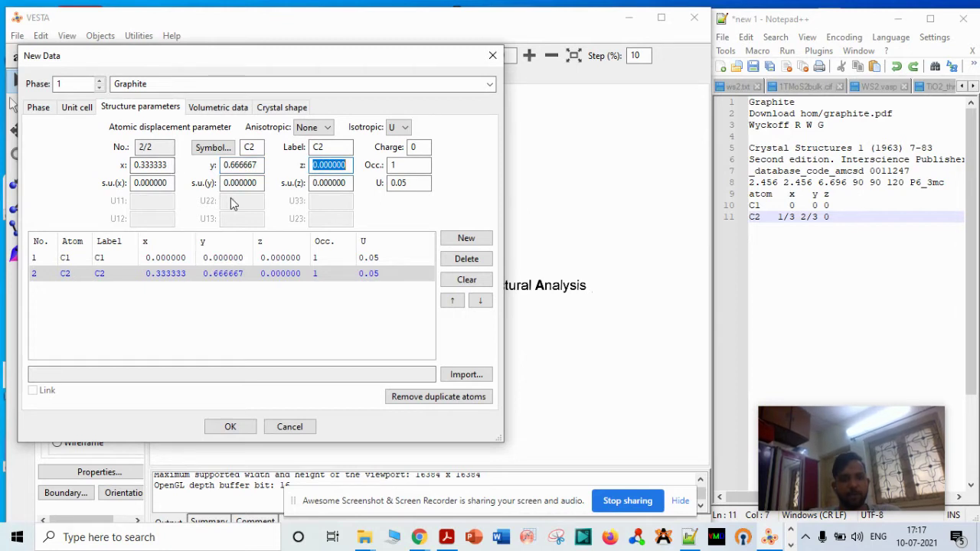
key(Tab)
key(Tab)
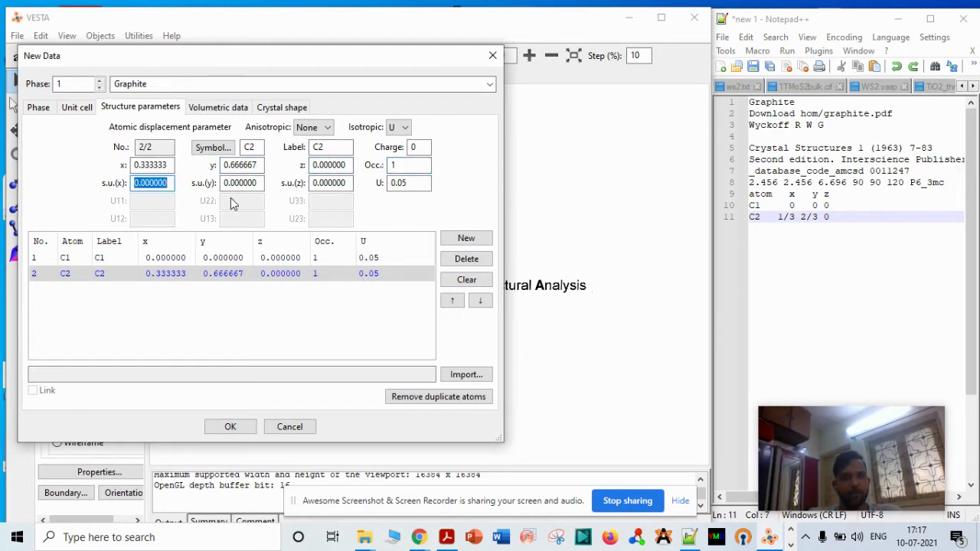
click(278, 339)
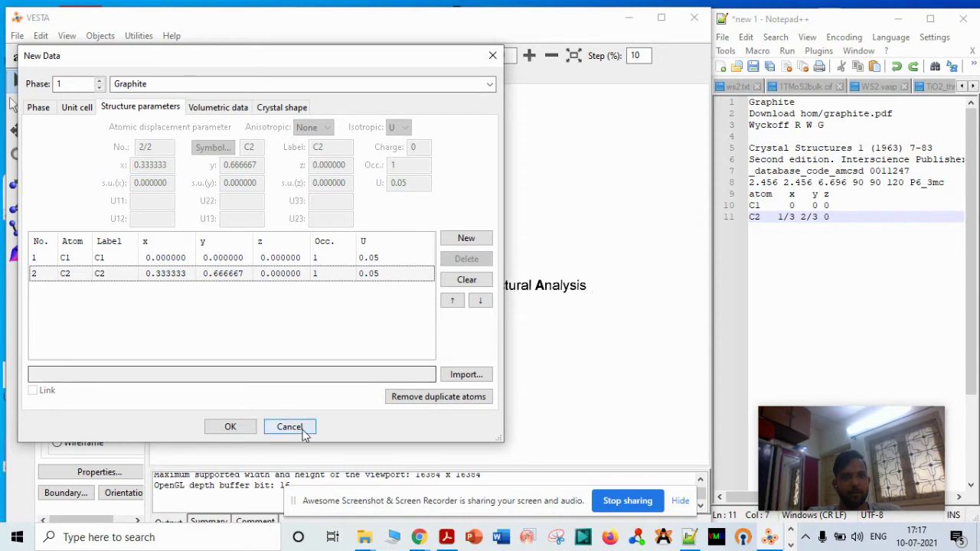
Create the graphite structure and tilt its unit cell into a 3-D view.
click(222, 428)
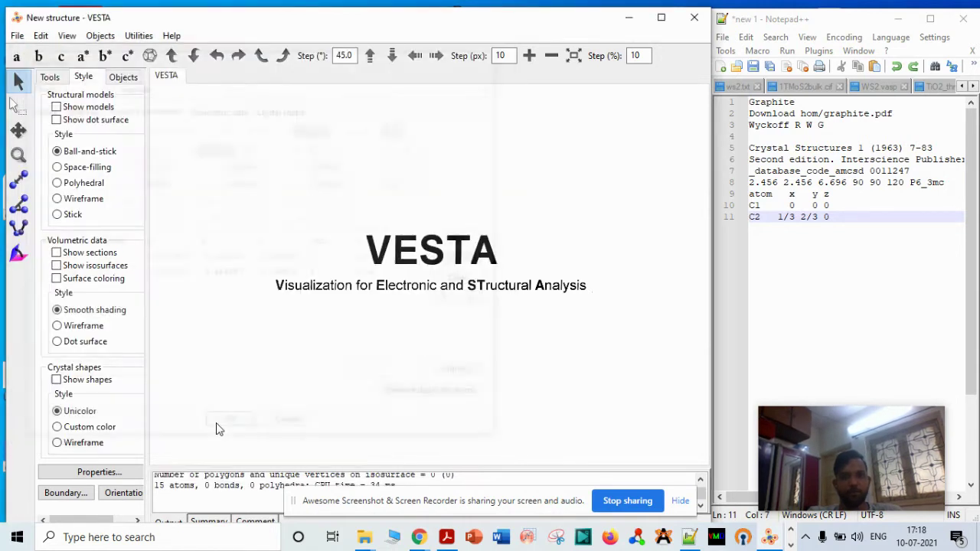
drag(421, 264, 412, 129)
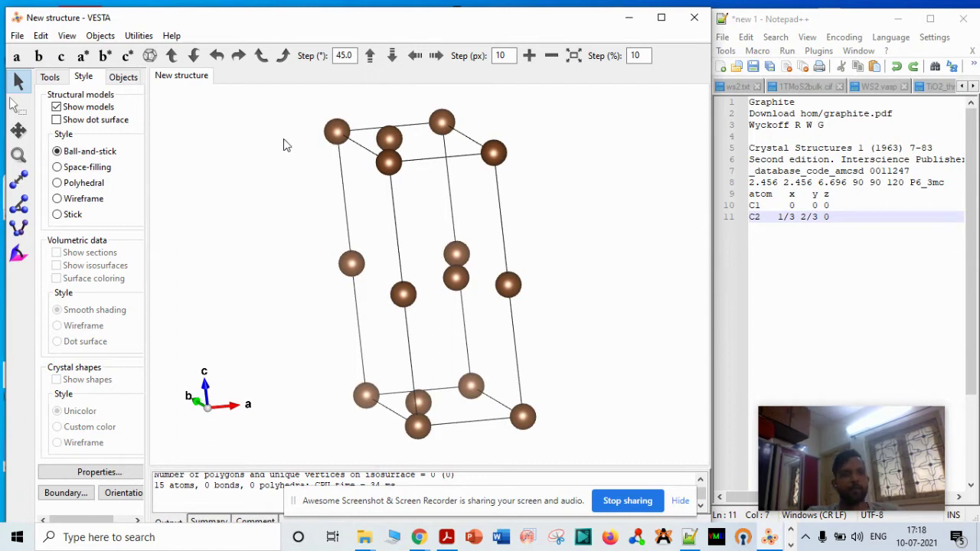
Apply a 5, 5, 1 diagonal transformation matrix to the unit cell.
click(43, 38)
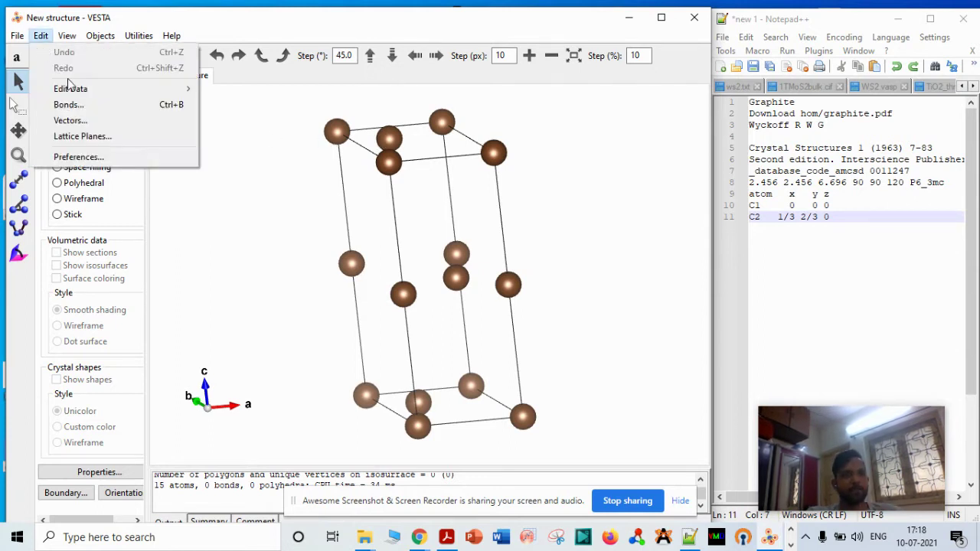
mouse_move(75, 94)
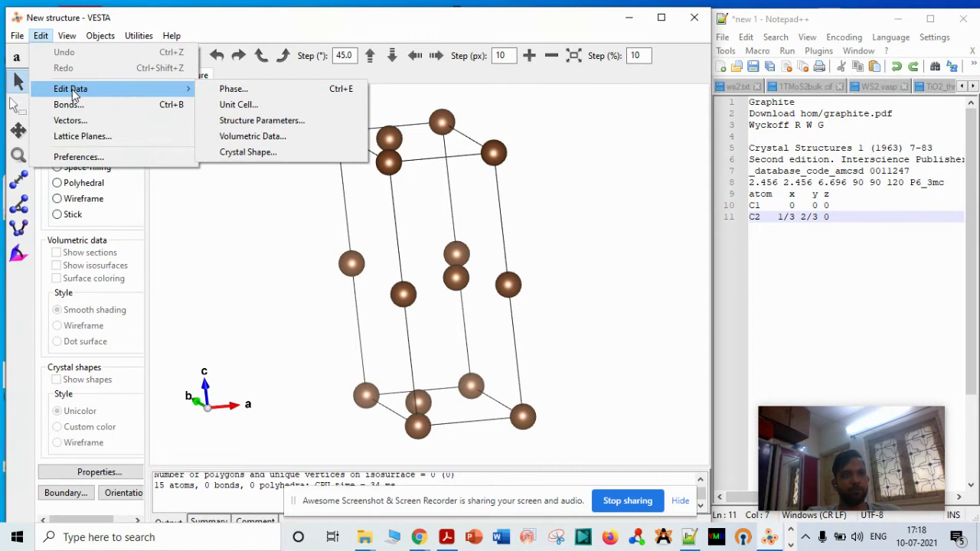
click(238, 105)
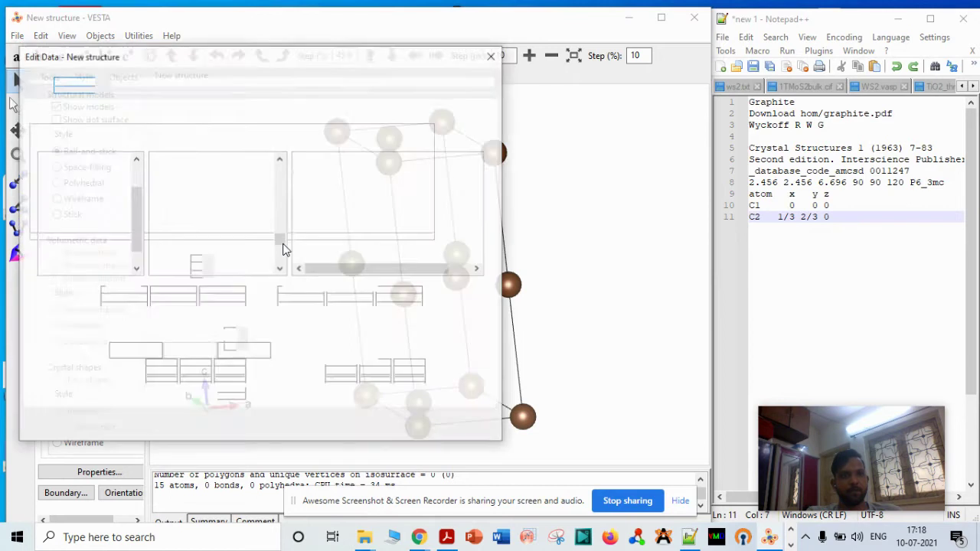
click(186, 295)
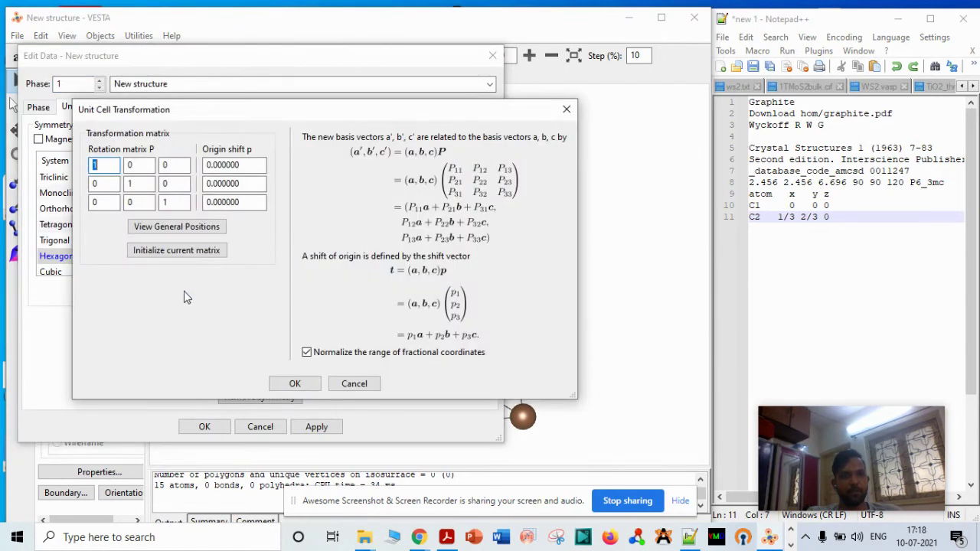
key(BackSpace)
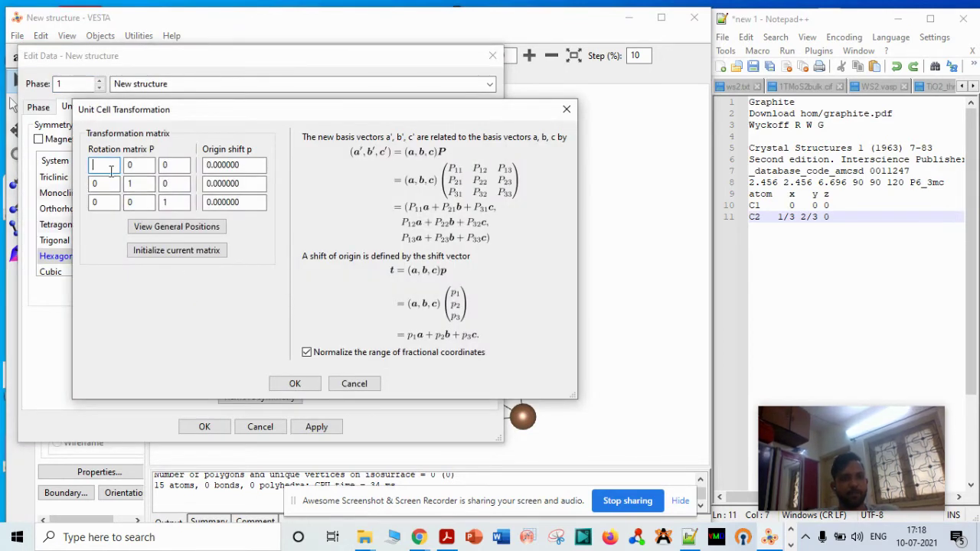
text(5)
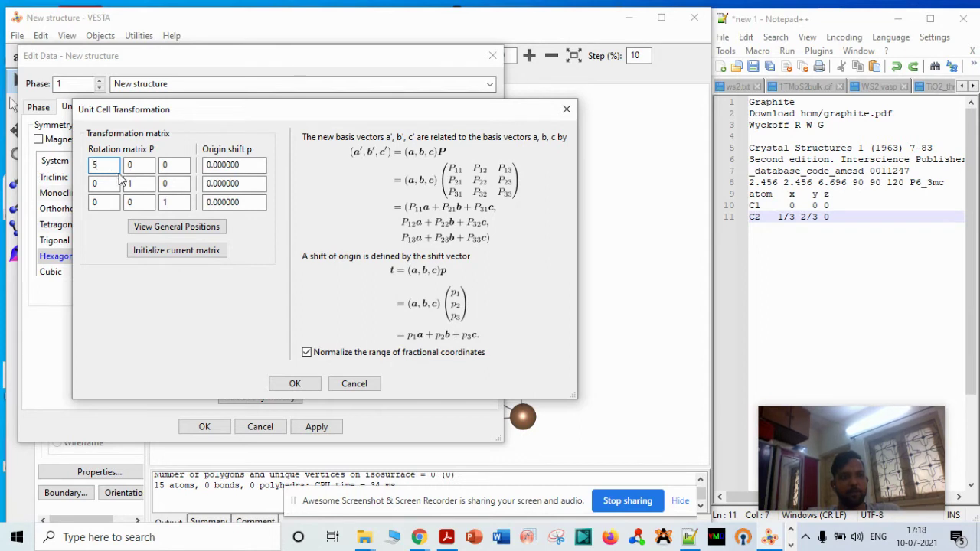
click(141, 178)
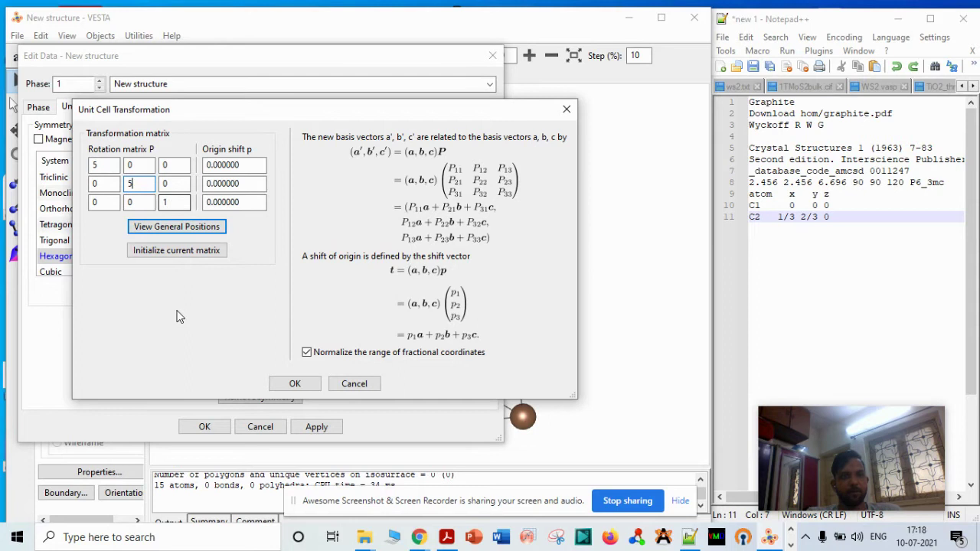
click(291, 383)
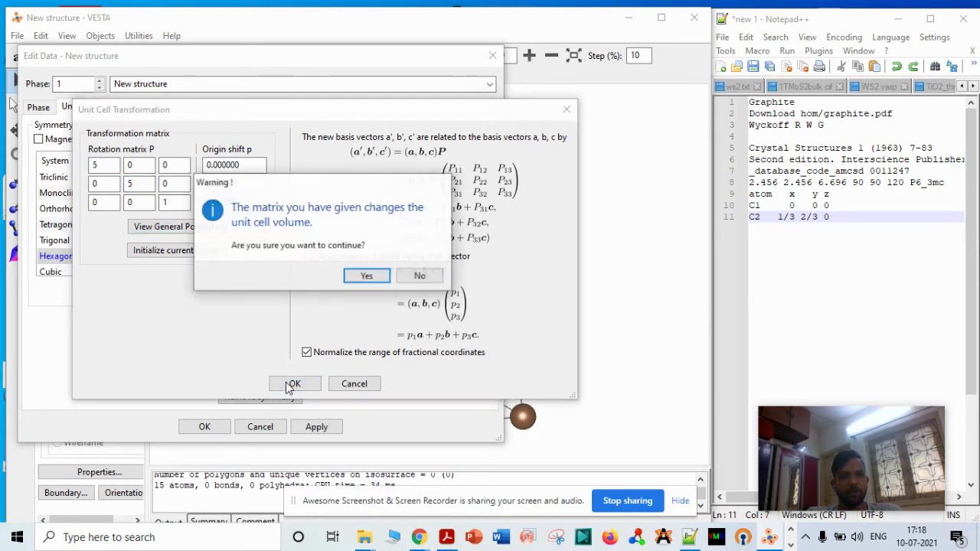
Accept the volume change, add atoms found in the new cell, and apply the supercell.
click(363, 278)
click(307, 253)
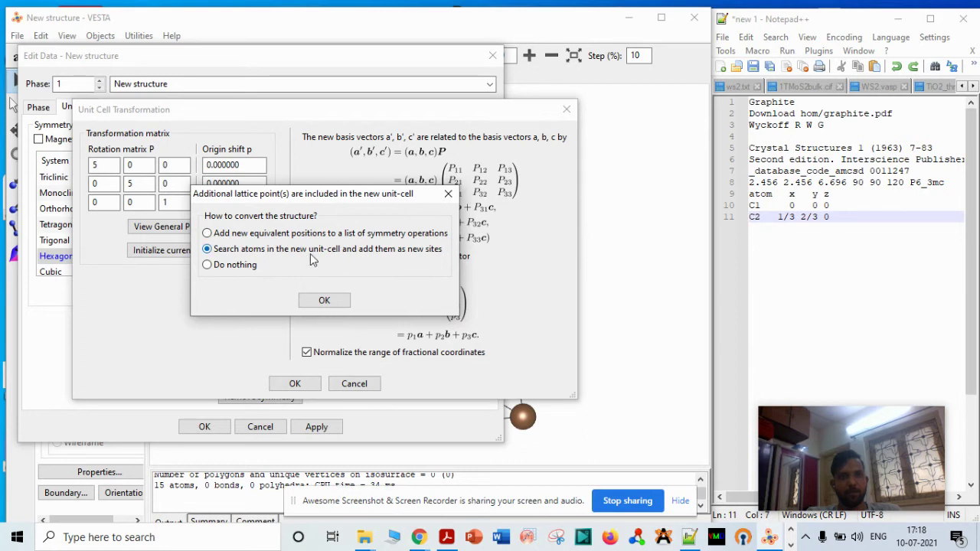
click(324, 301)
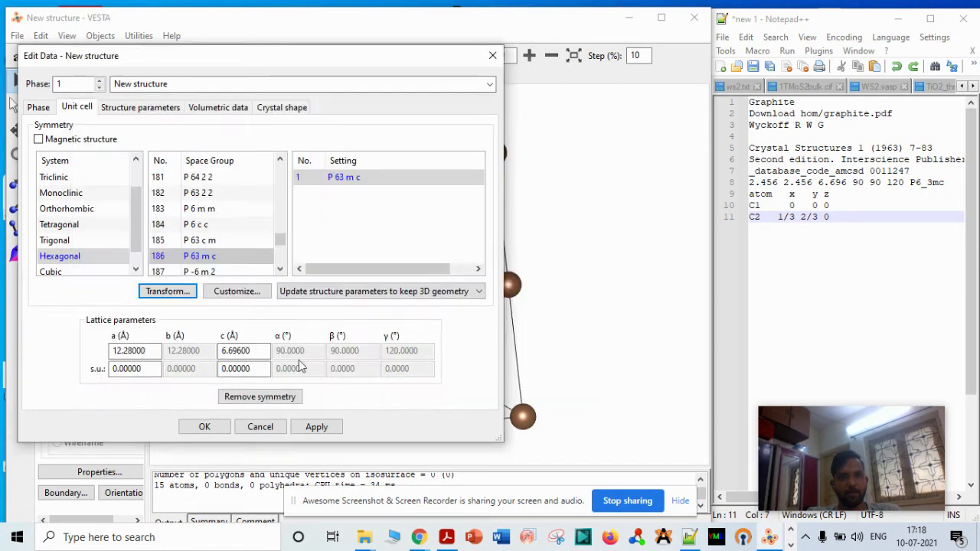
click(307, 432)
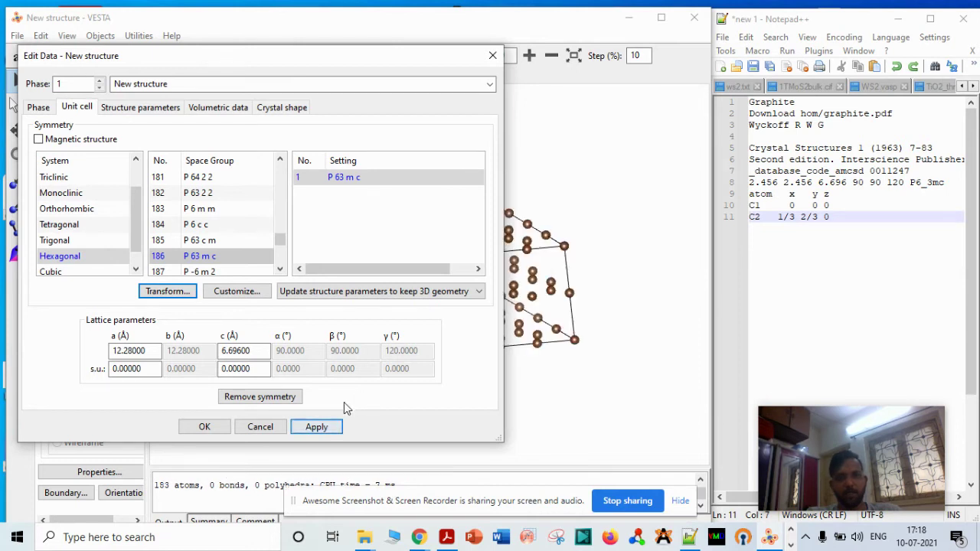
click(204, 427)
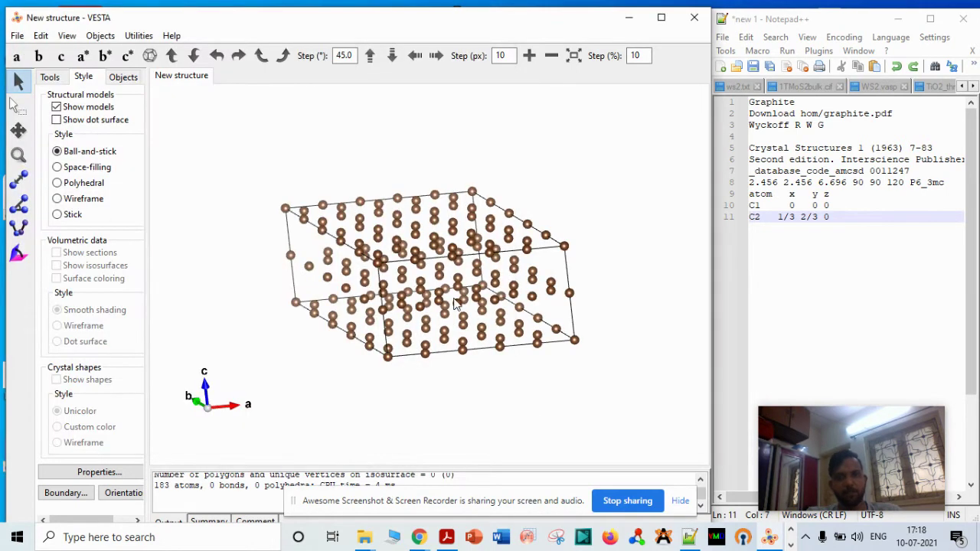
drag(456, 280, 431, 294)
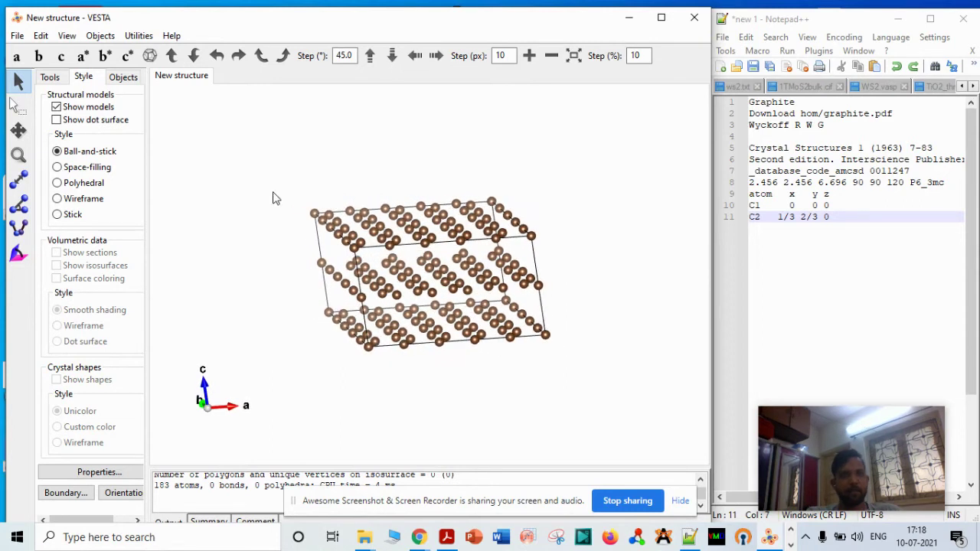
Add a C1–C2 bond rule with 3 Å maximum length and view the bonded layers.
click(41, 35)
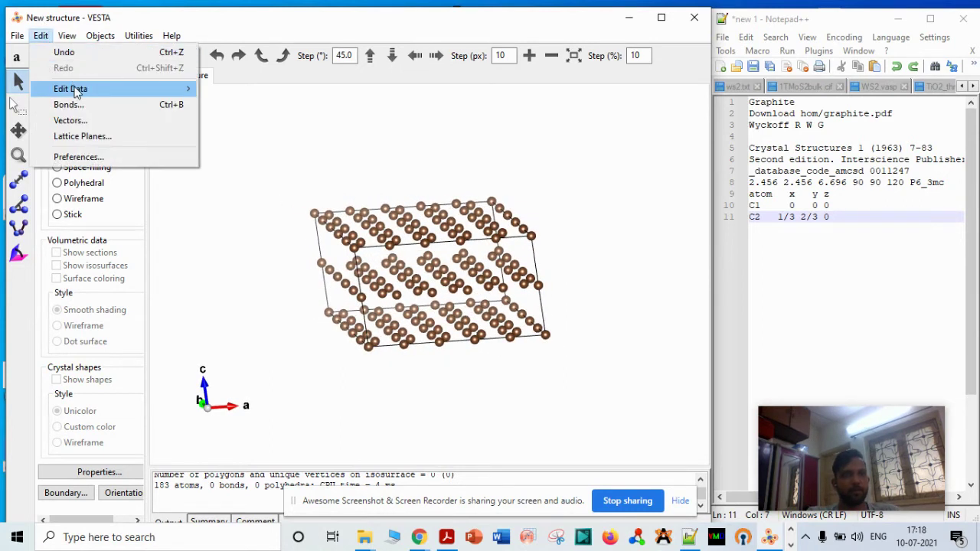
mouse_move(75, 92)
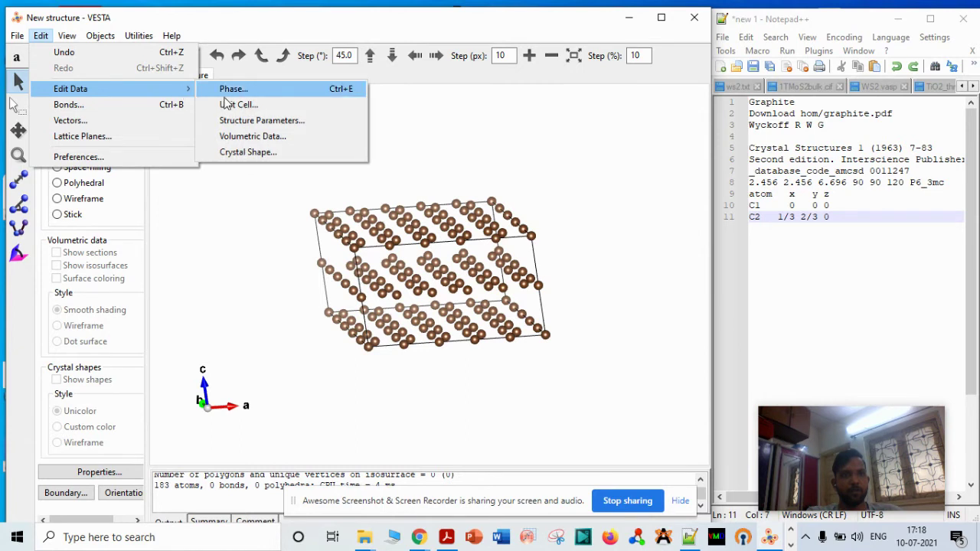
click(157, 106)
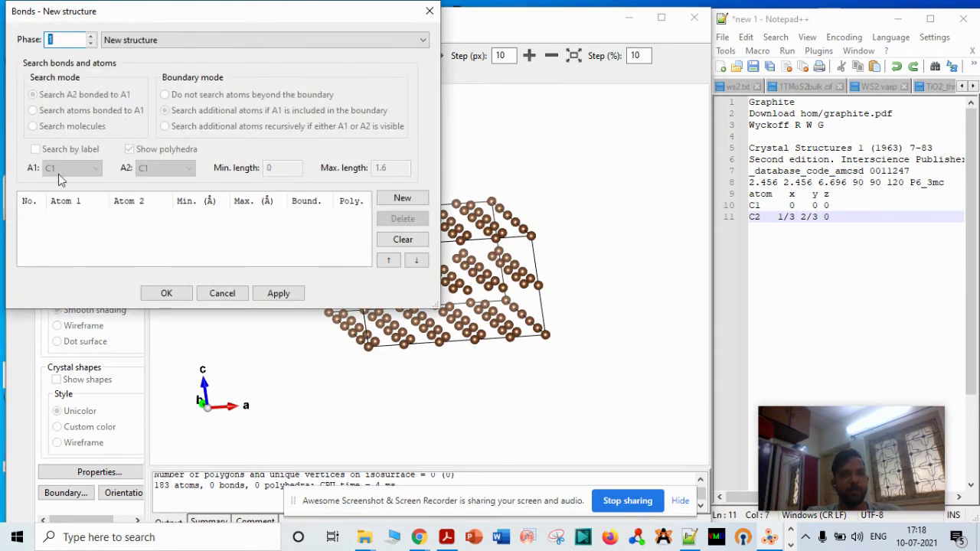
click(401, 199)
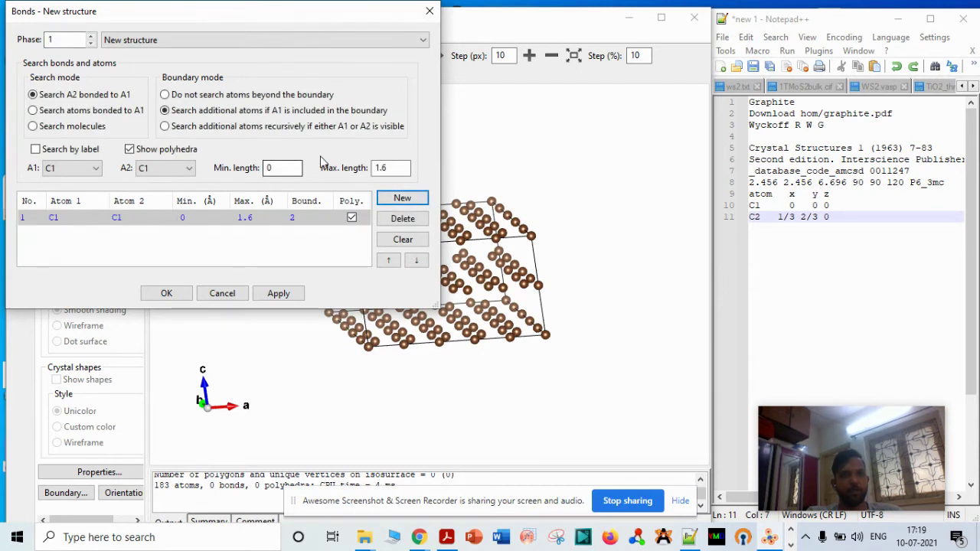
click(393, 170)
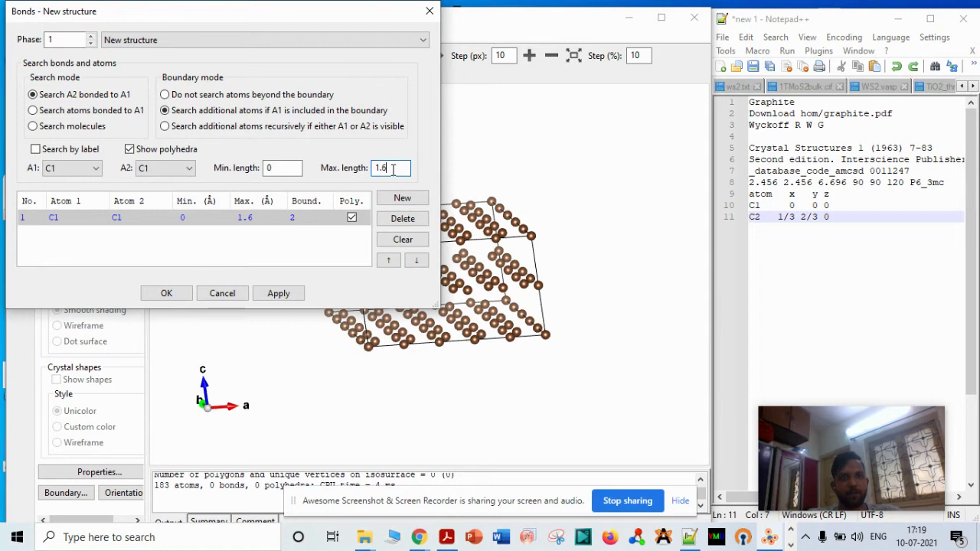
key(BackSpace)
key(BackSpace)
key(BackSpace)
text(3)
click(184, 170)
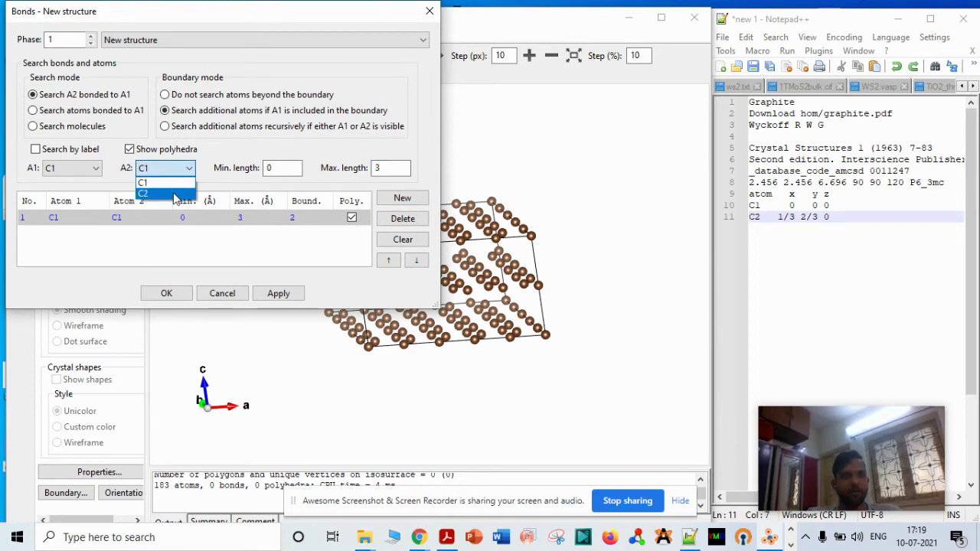
click(175, 196)
click(285, 295)
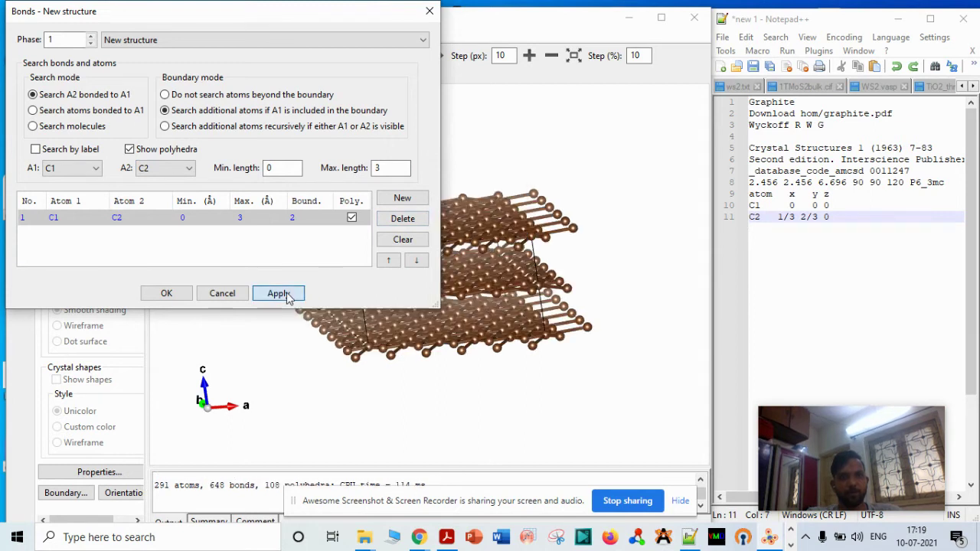
click(190, 294)
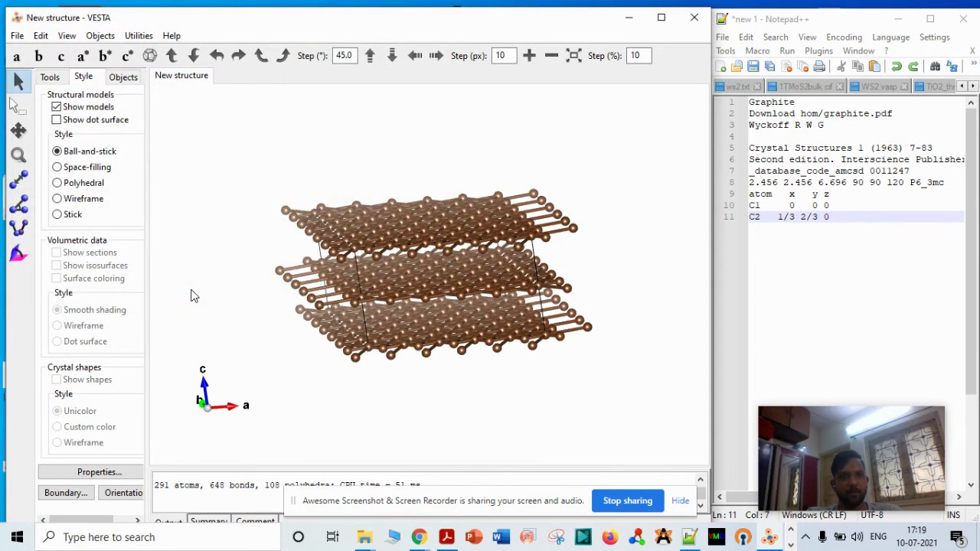
drag(427, 231, 408, 248)
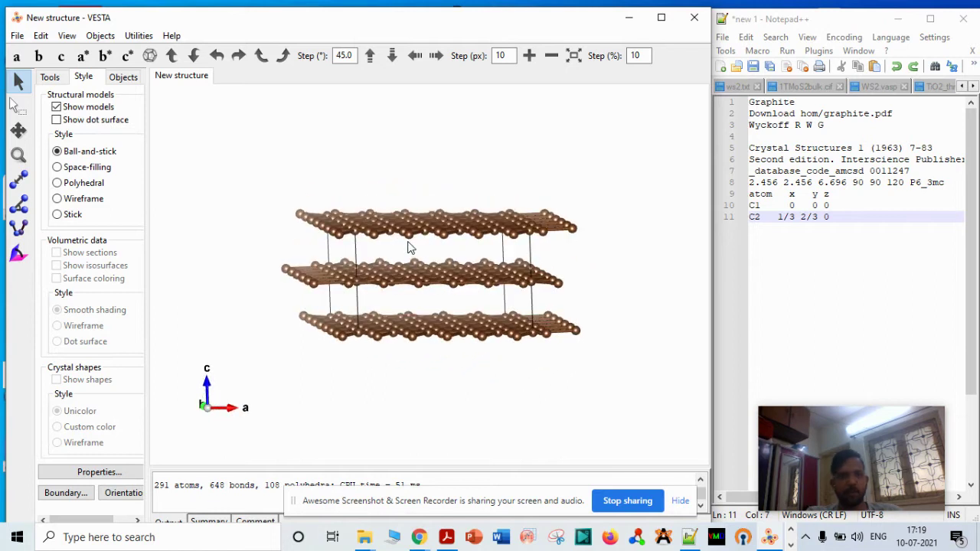
Save the structure as Graphite.vesta.
click(17, 36)
click(77, 147)
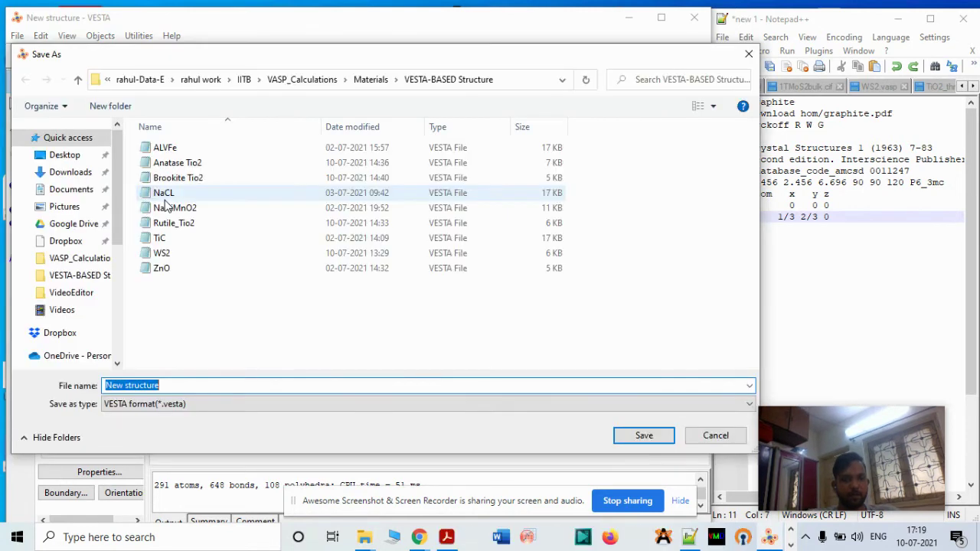
text(Graph)
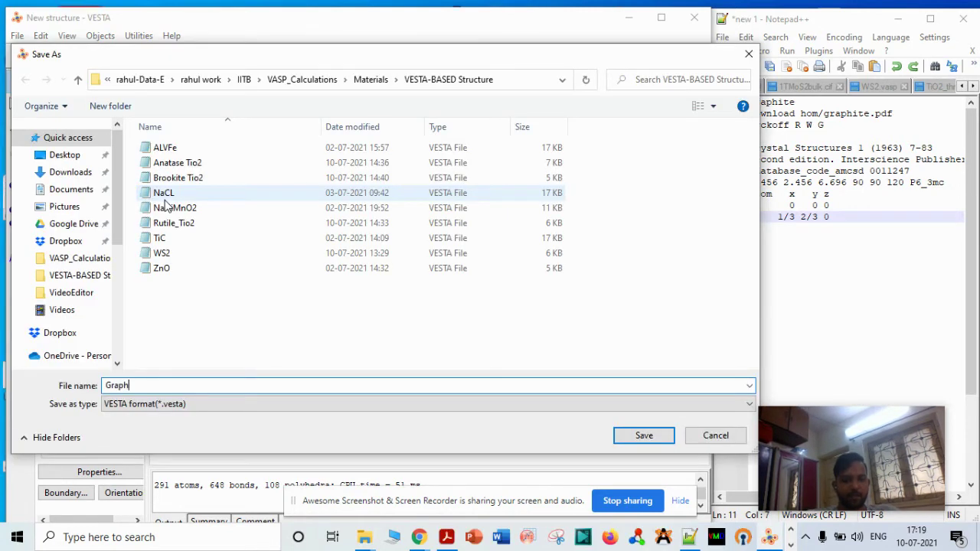
text(ite)
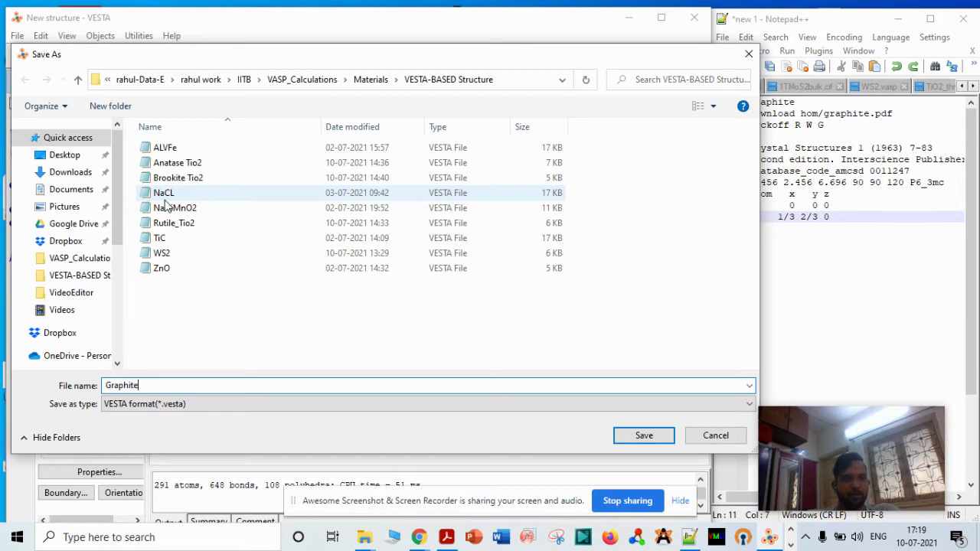
key(Return)
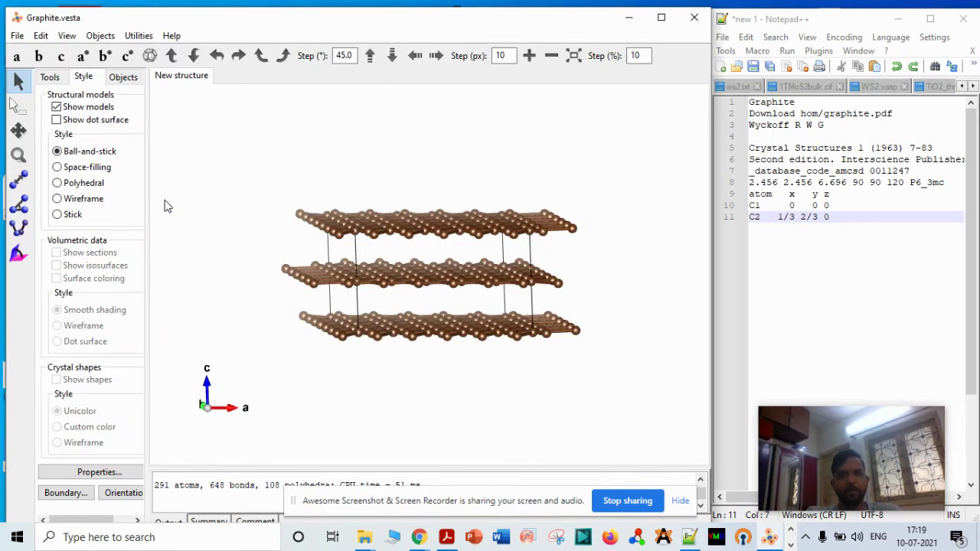
Export the structure as a VASP POSCAR file with fractional coordinates.
click(18, 37)
click(76, 158)
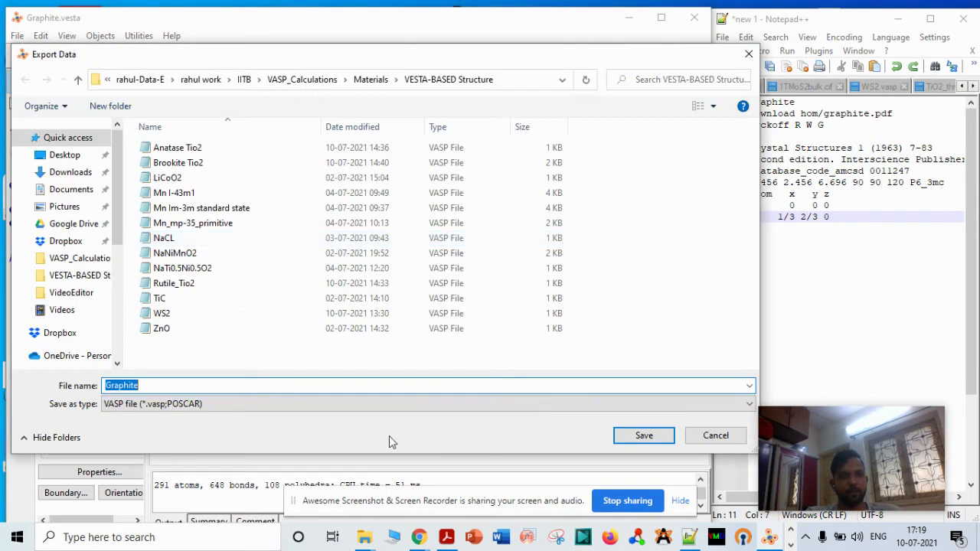
click(644, 435)
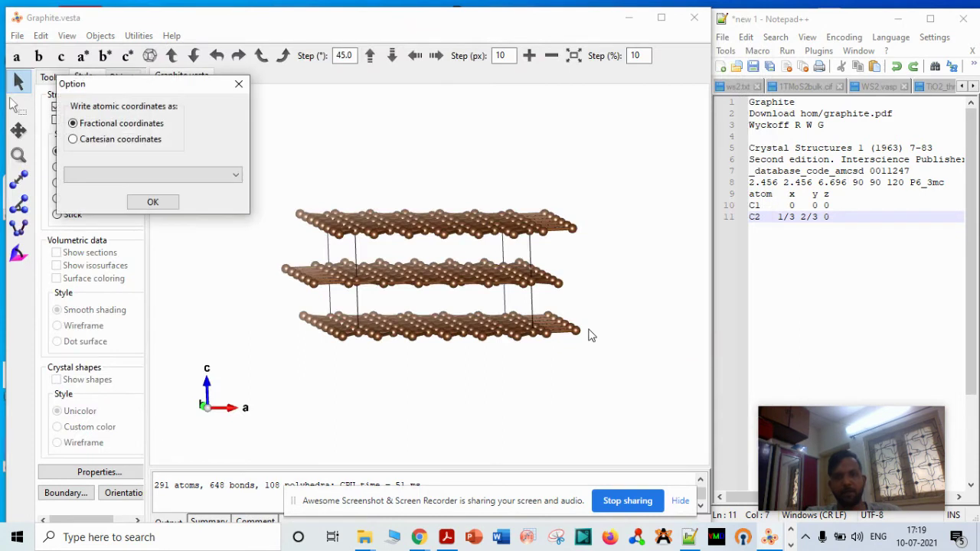
click(170, 203)
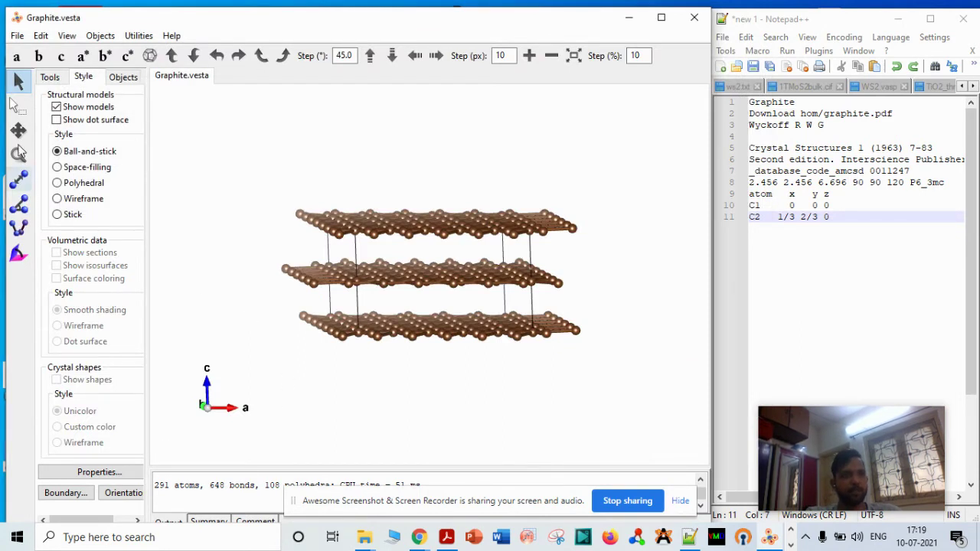
click(20, 108)
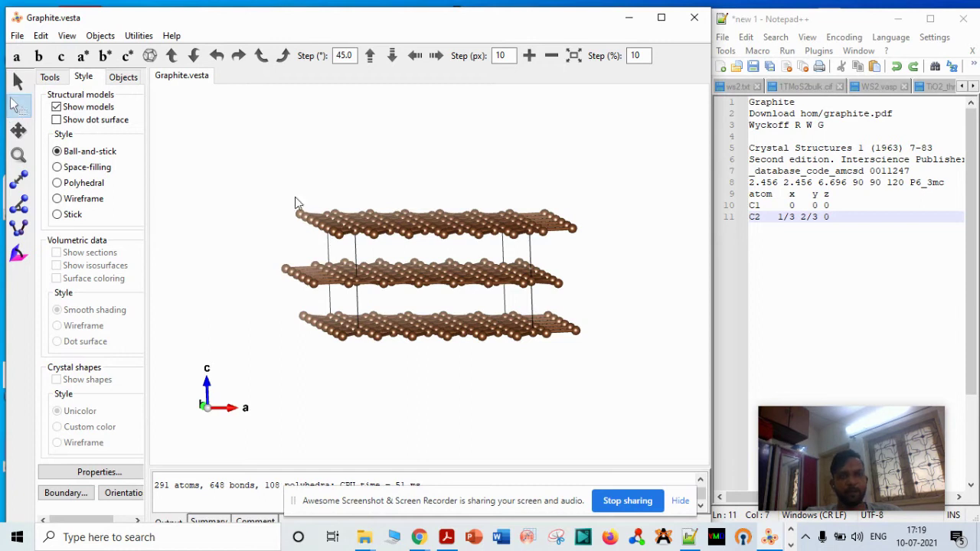
drag(279, 187, 618, 253)
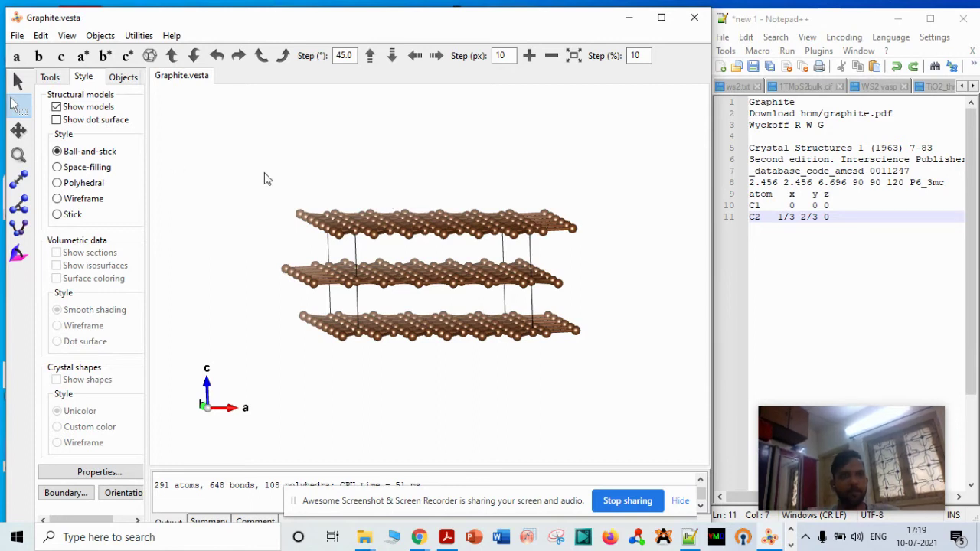
drag(275, 189, 592, 246)
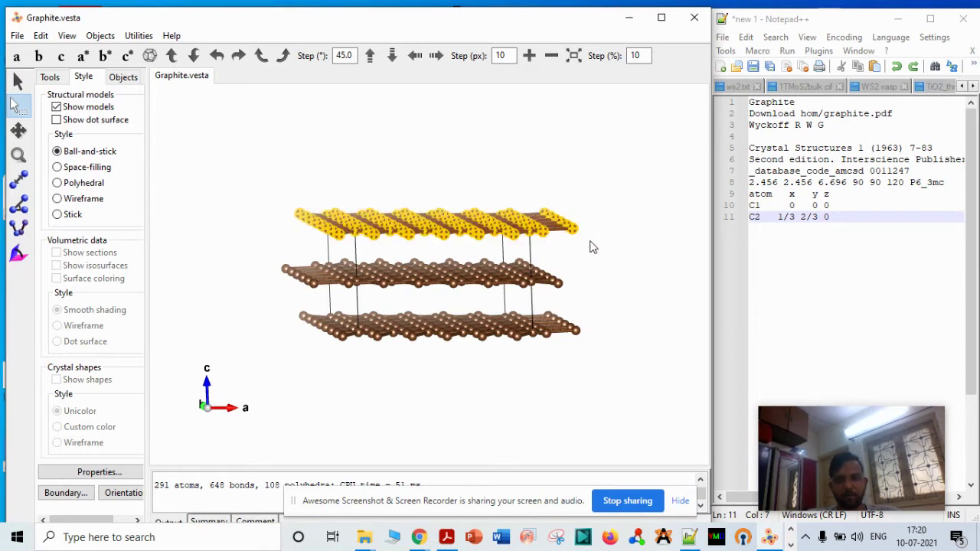
key(Delete)
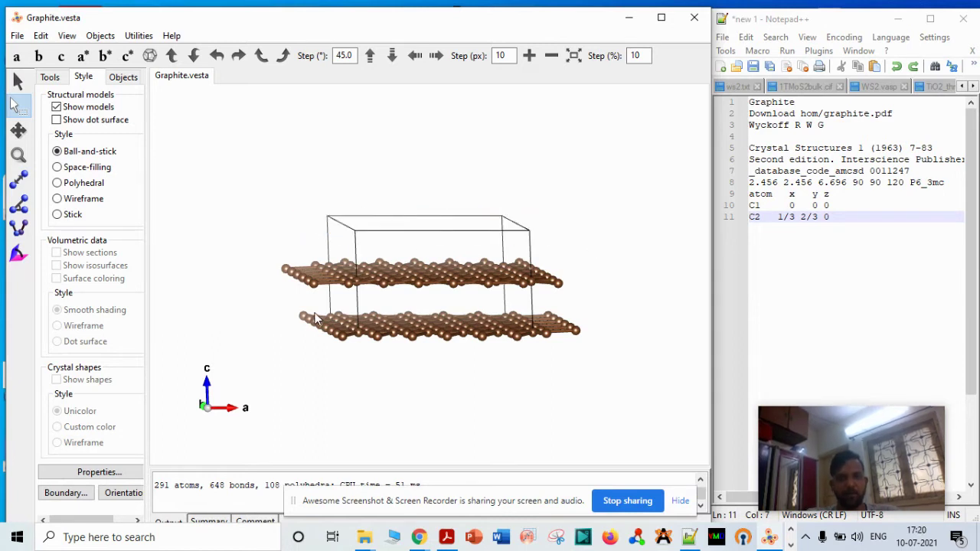
drag(272, 246, 278, 264)
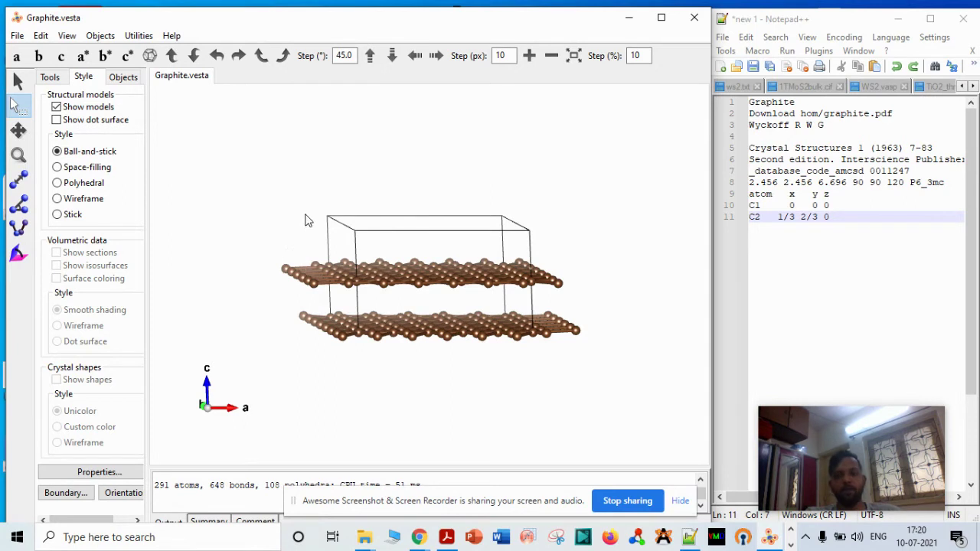
mouse_move(276, 253)
mouse_down()
mouse_move(431, 299)
mouse_move(613, 312)
mouse_move(588, 300)
mouse_up()
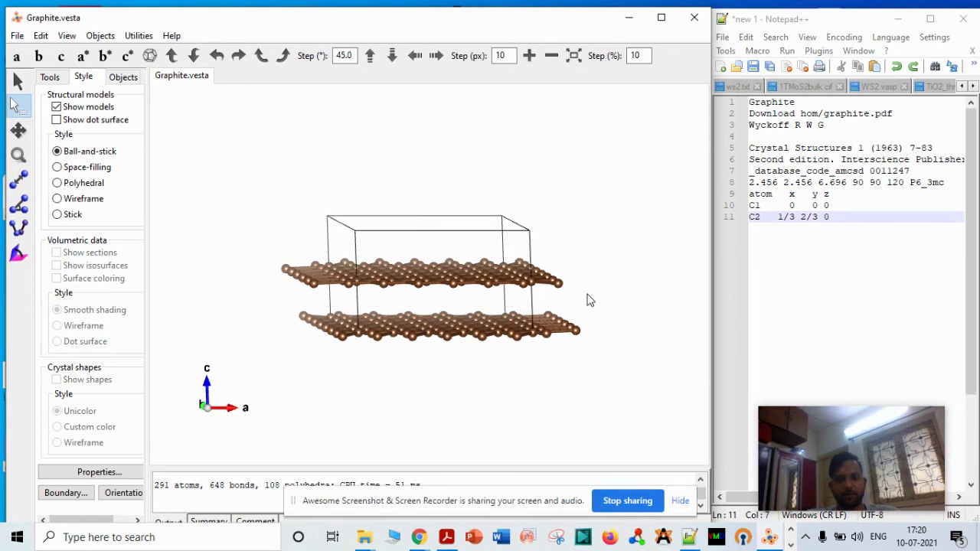
drag(267, 251, 578, 301)
key(Delete)
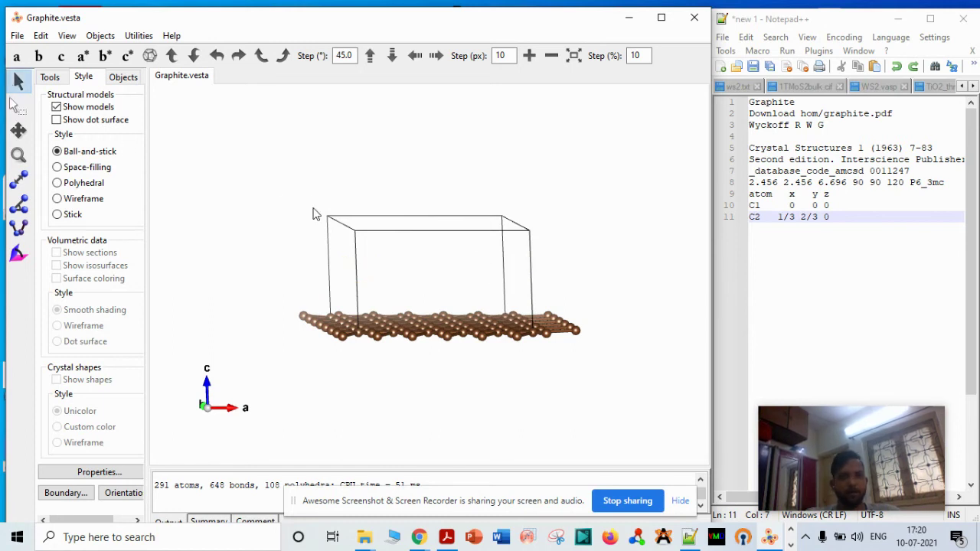
drag(313, 212, 363, 189)
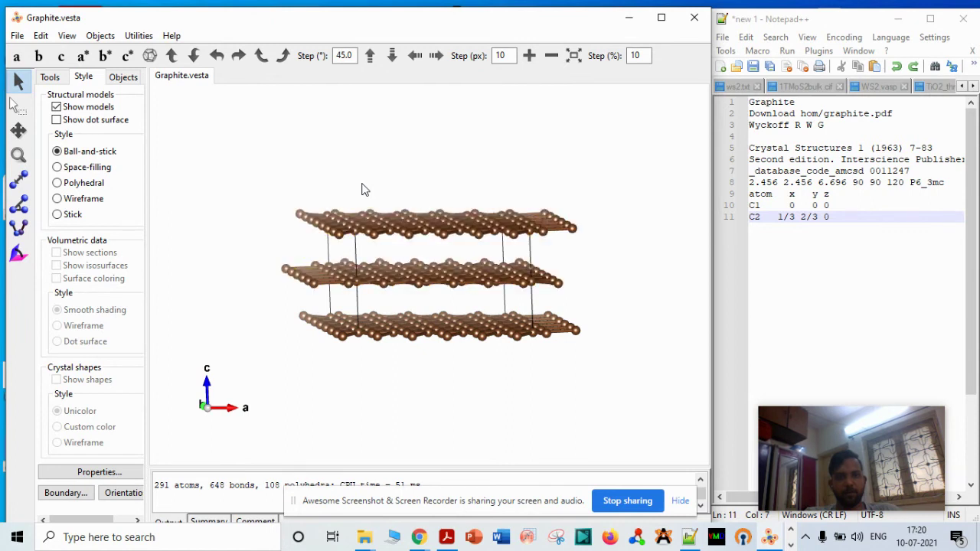
Box-select the middle graphite layer in an edge-on view and delete it.
drag(300, 302, 286, 286)
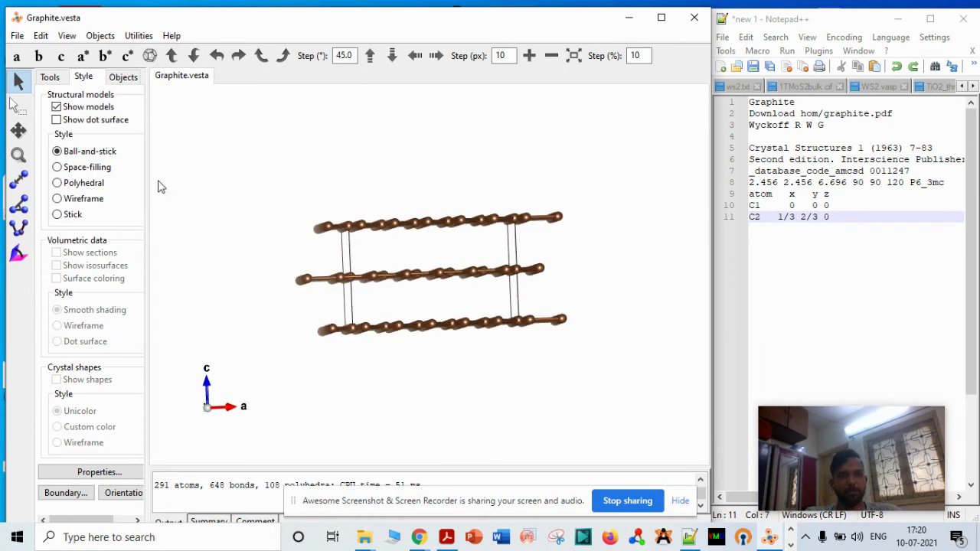
drag(311, 267, 291, 245)
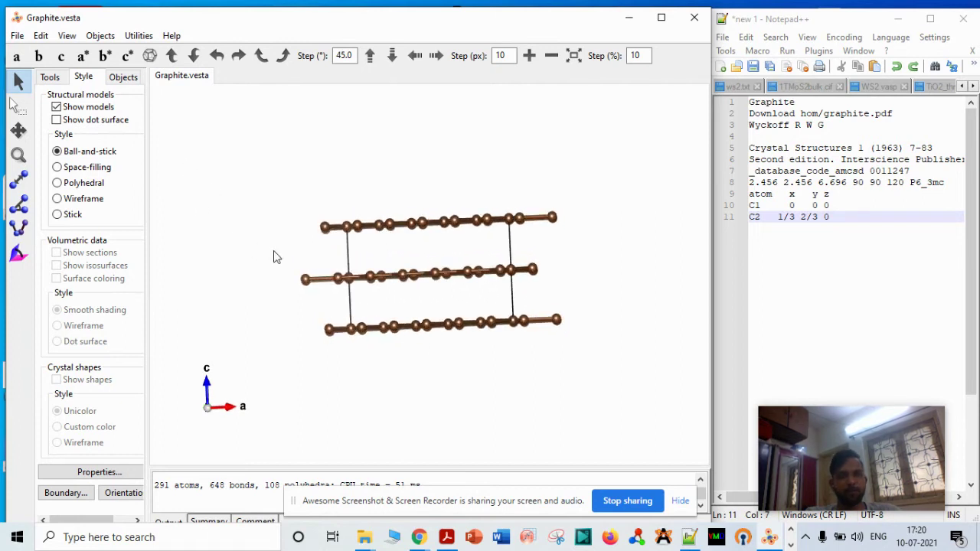
click(18, 105)
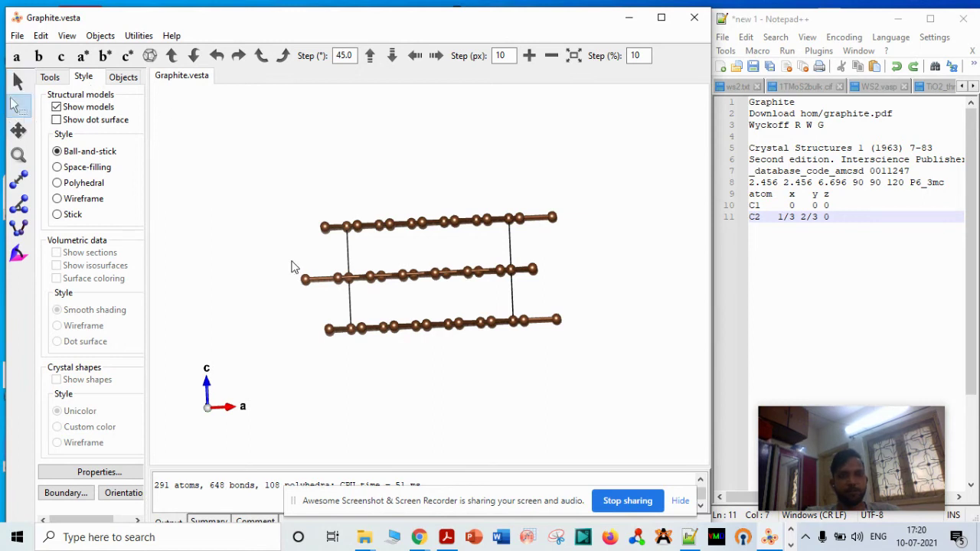
drag(288, 259, 576, 290)
key(Delete)
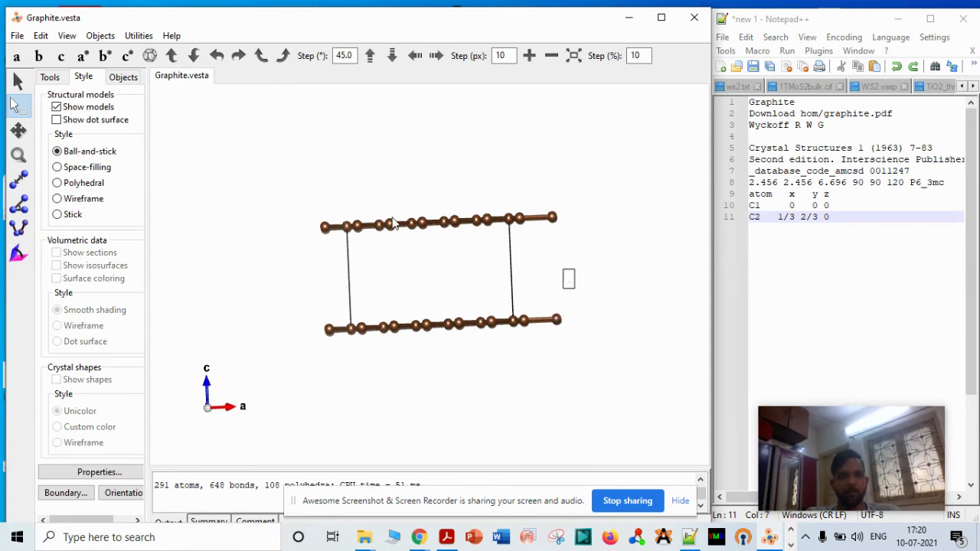
click(18, 81)
mouse_move(335, 232)
mouse_down()
mouse_move(322, 286)
mouse_move(325, 255)
mouse_move(350, 241)
mouse_move(348, 253)
mouse_move(350, 237)
mouse_up()
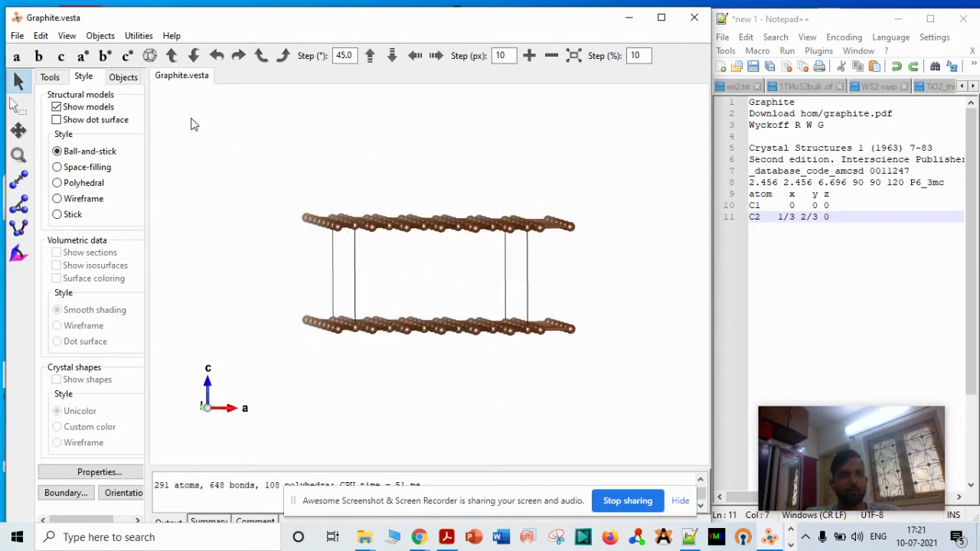
Change the unit cell's c length to 3 Å in the phase data editor and apply it.
click(41, 36)
mouse_move(77, 89)
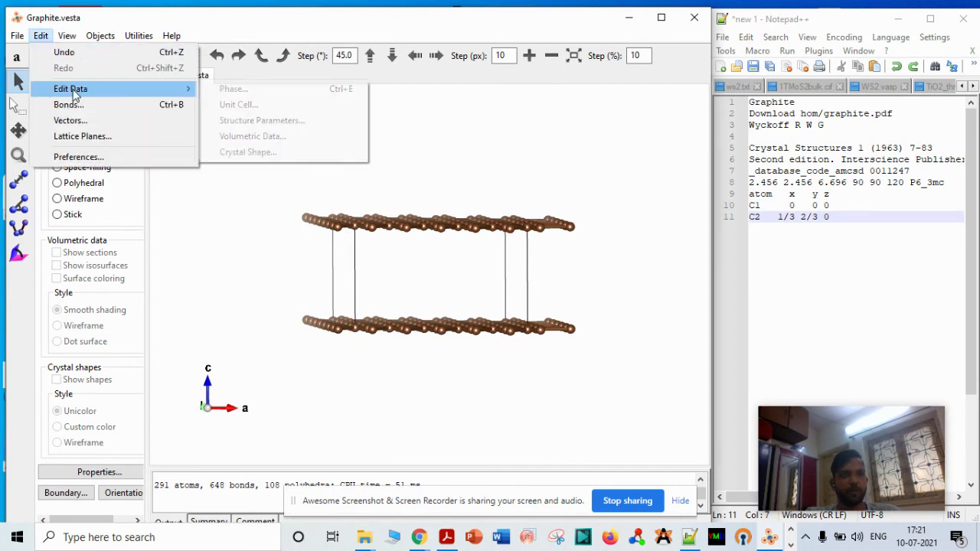
click(229, 88)
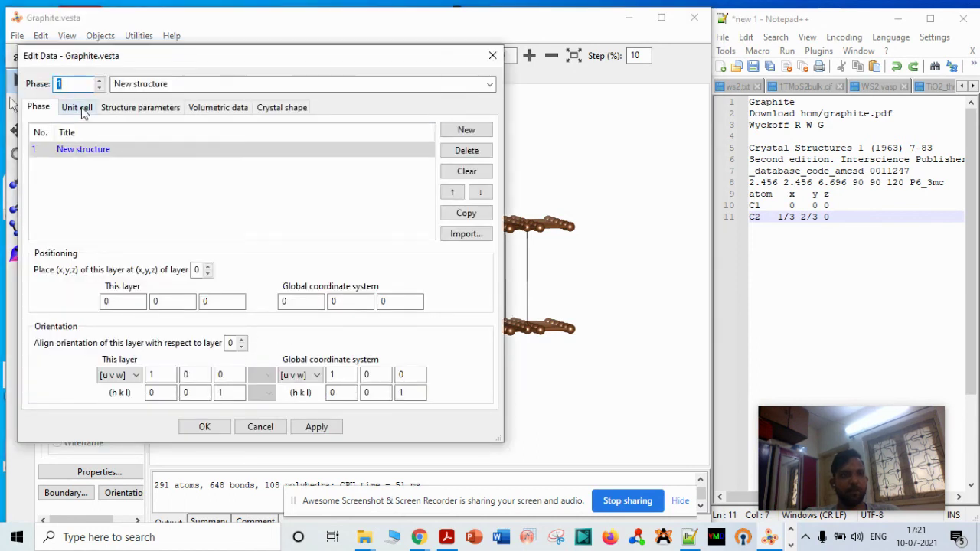
click(77, 107)
click(256, 352)
key(BackSpace)
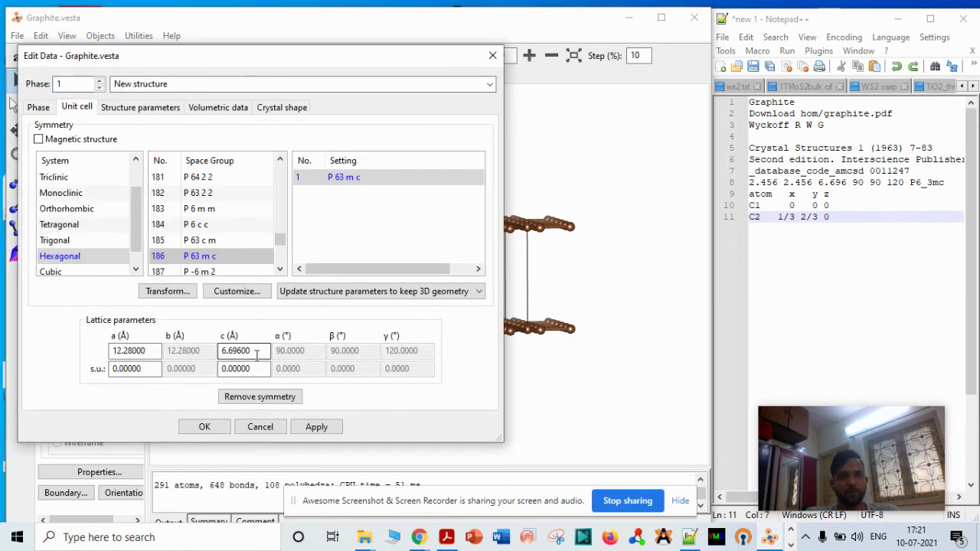
key(BackSpace)
key(BackSpace)
key(BackSpace)
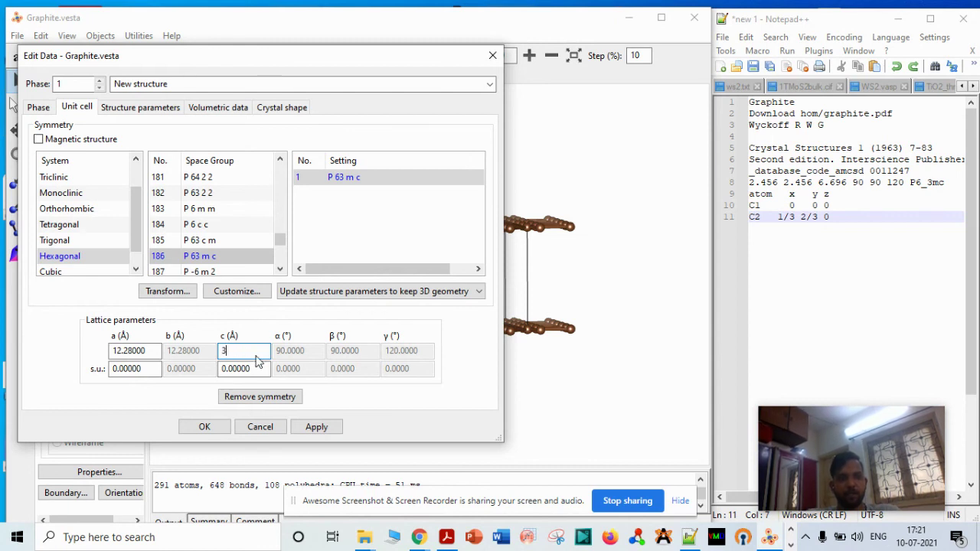
key(Tab)
click(316, 428)
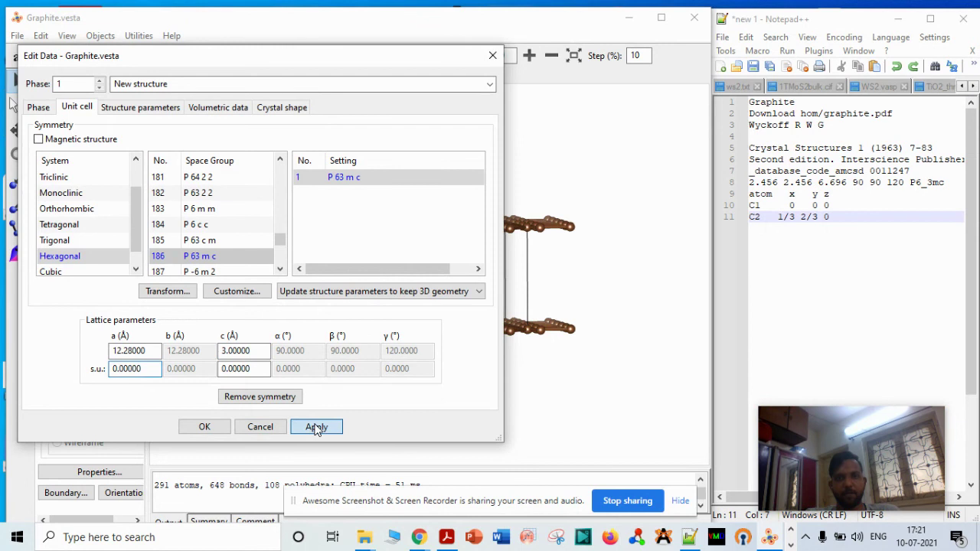
click(204, 427)
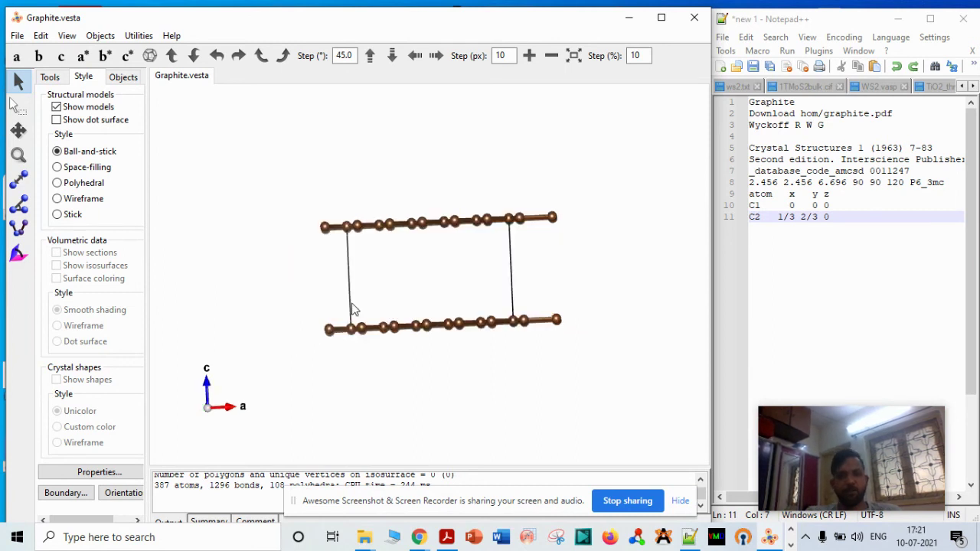
drag(361, 296, 416, 305)
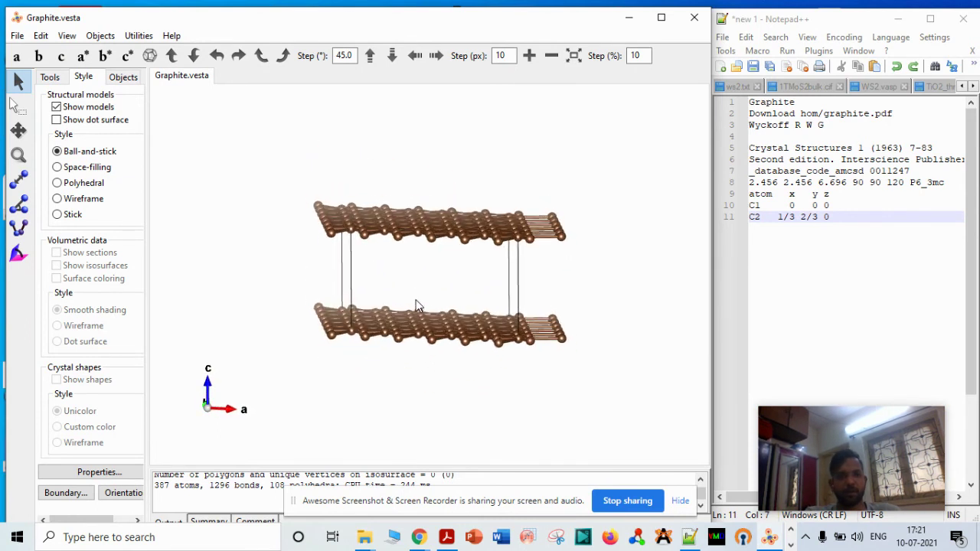